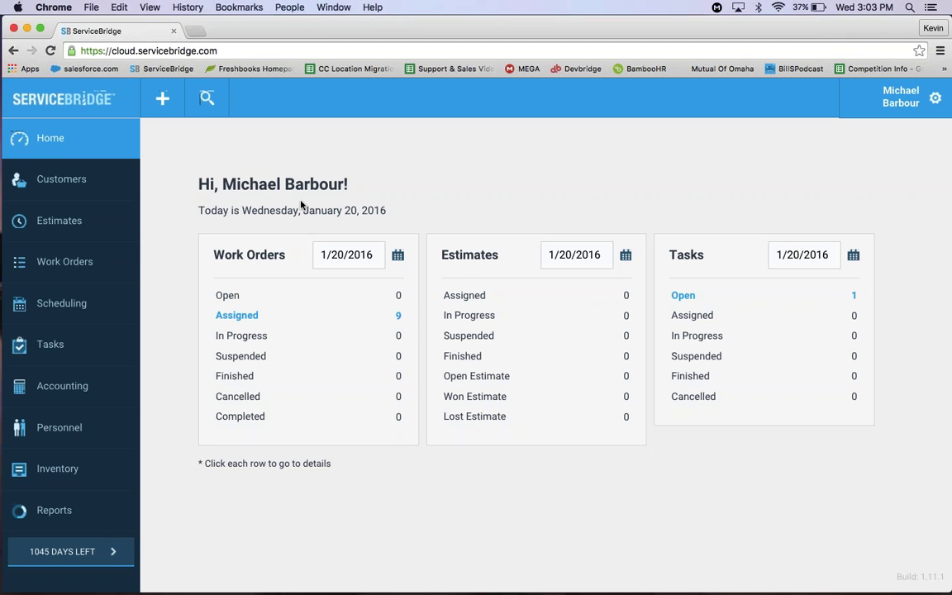
# On the Dispatch schedule, move the 9 AM Henry Ford Hospital job to the Unassigned row at 12 PM and close its job details
pyautogui.click(49, 304)
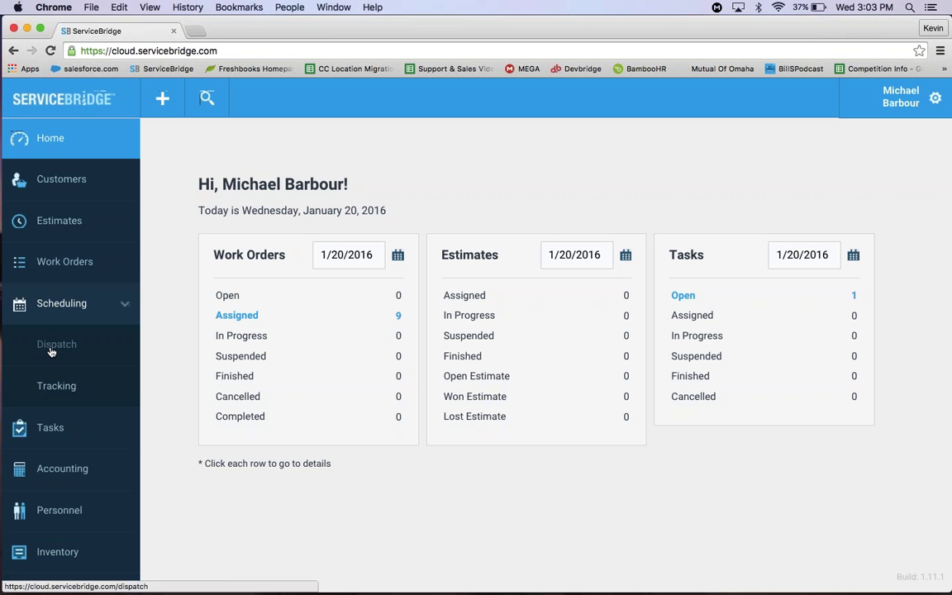
pyautogui.click(51, 347)
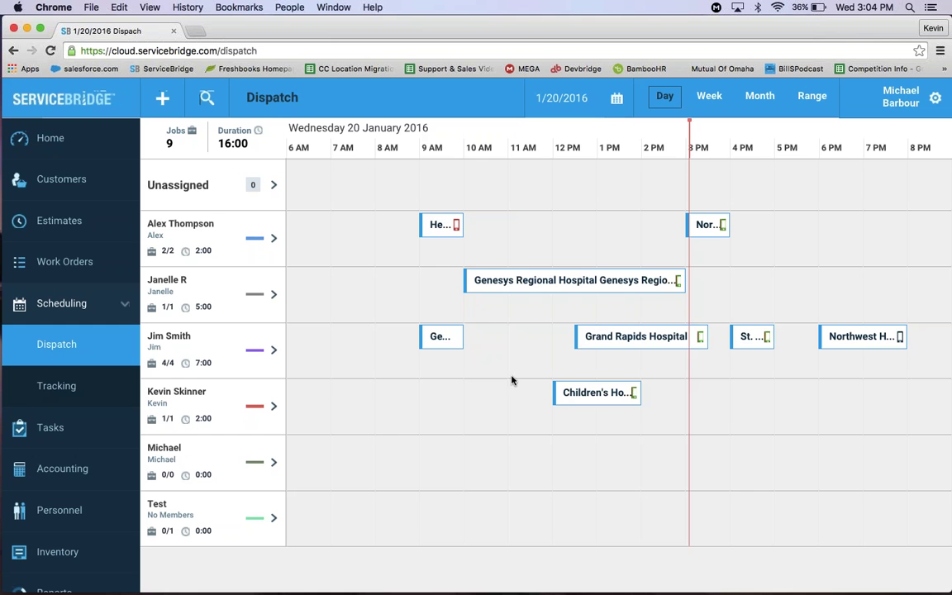
pyautogui.click(443, 226)
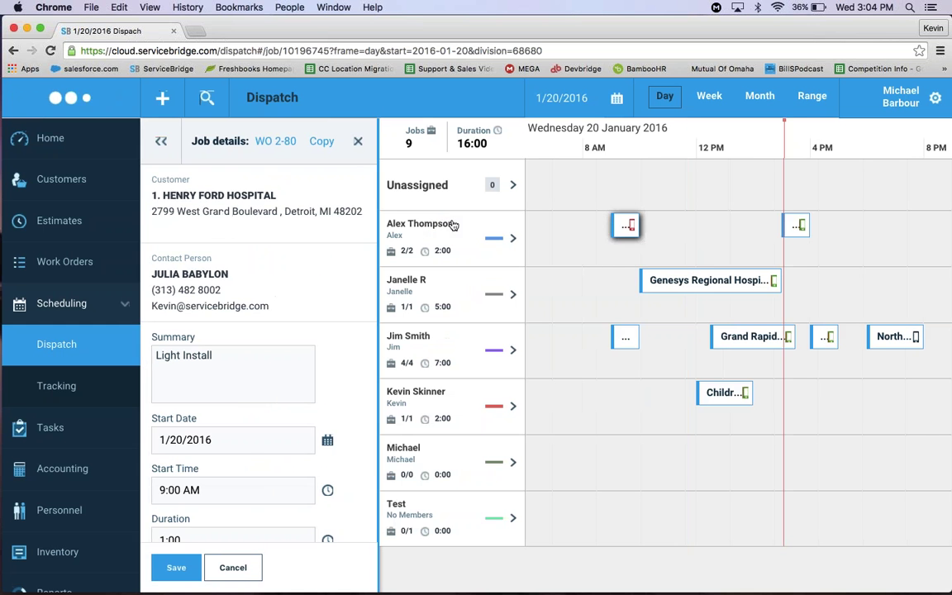
pyautogui.moveTo(626, 227); pyautogui.dragTo(710, 173)
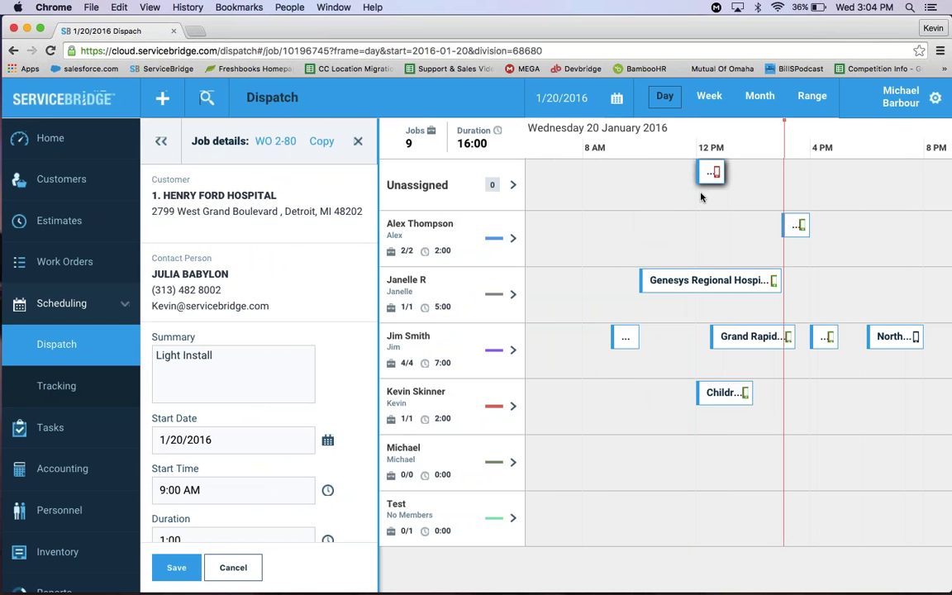
pyautogui.click(357, 141)
pyautogui.click(356, 142)
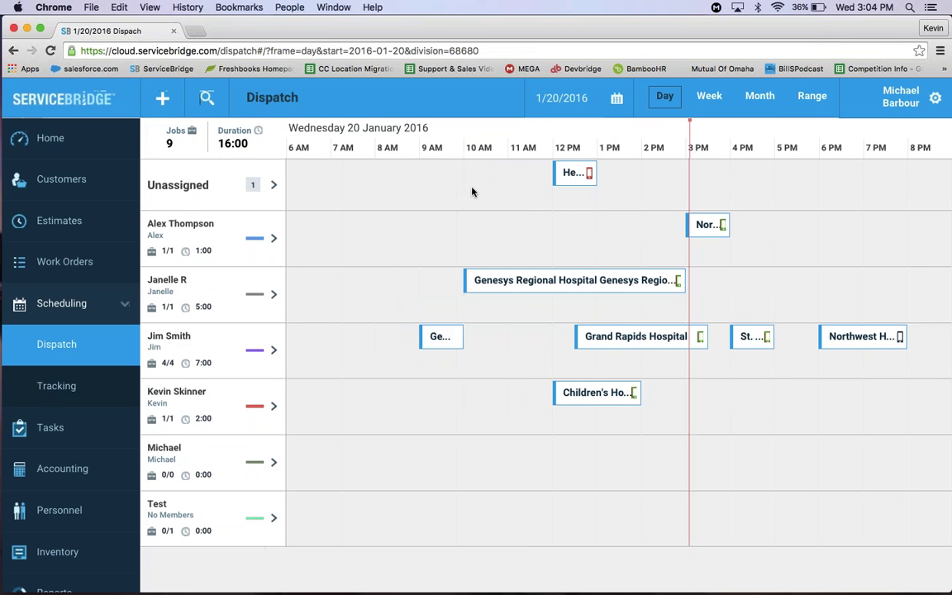
# Assign the unassigned Henry Ford Hospital job to the first technician, keeping the 12 PM slot
pyautogui.click(568, 170)
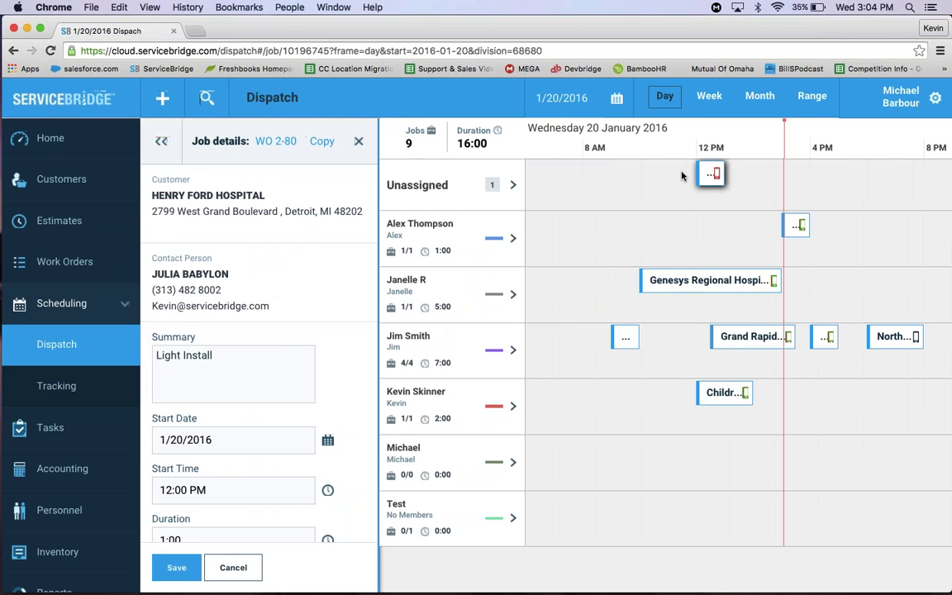
pyautogui.moveTo(707, 176); pyautogui.dragTo(706, 228)
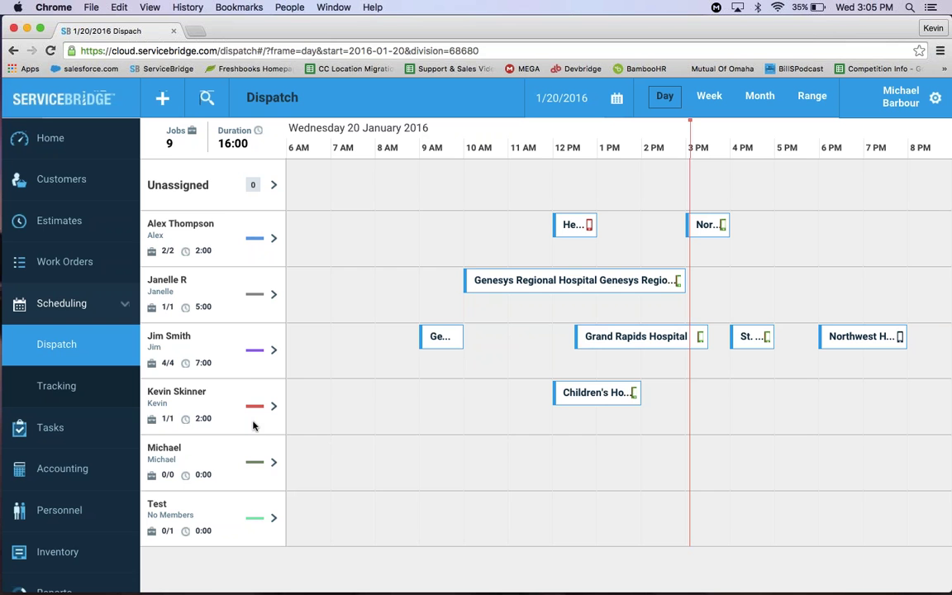
# Add the first listed person as a second member of the third technician's team for 1/20/2016 and save the assignment
pyautogui.click(229, 342)
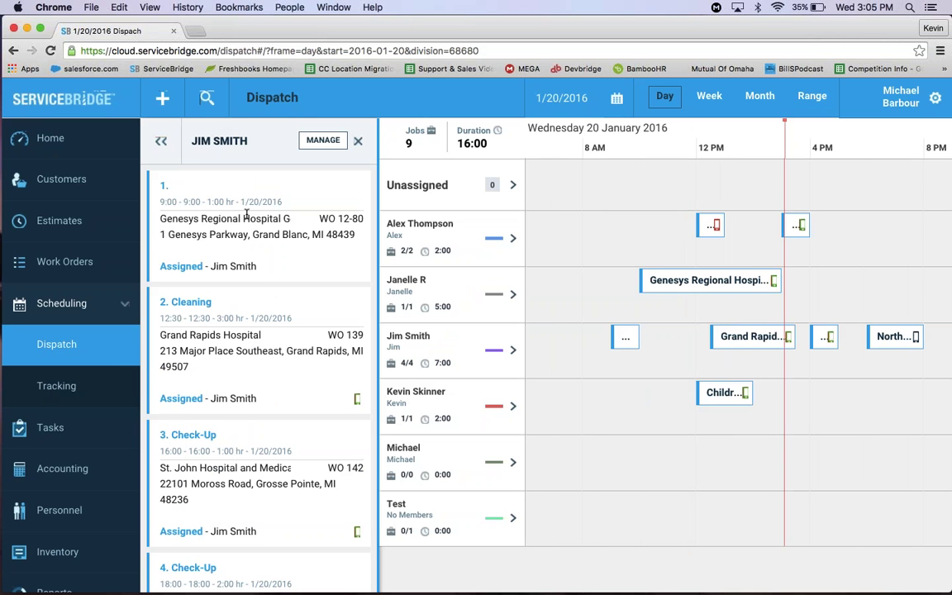
pyautogui.scroll(-3, 248, 214)
pyautogui.scroll(3, 255, 248)
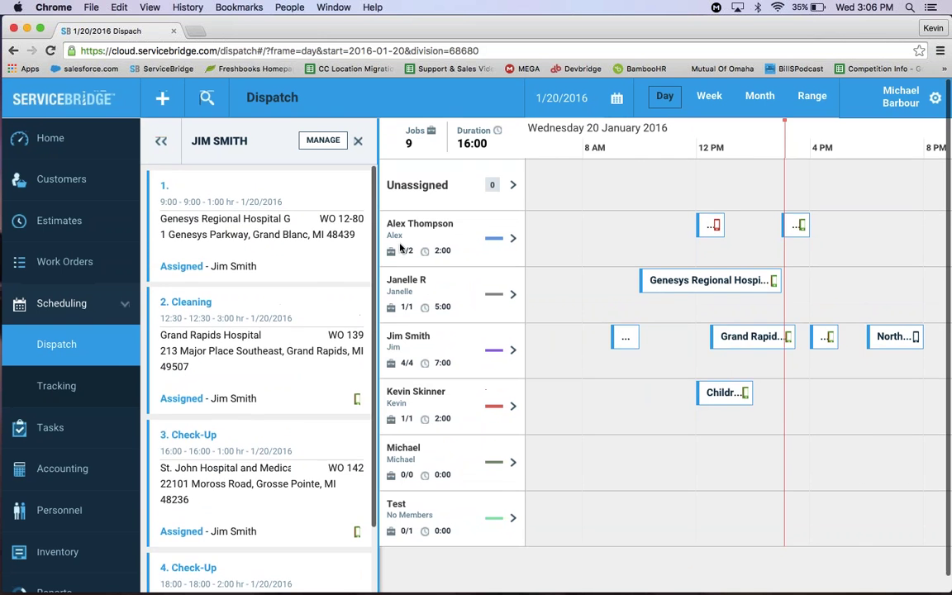
pyautogui.click(323, 141)
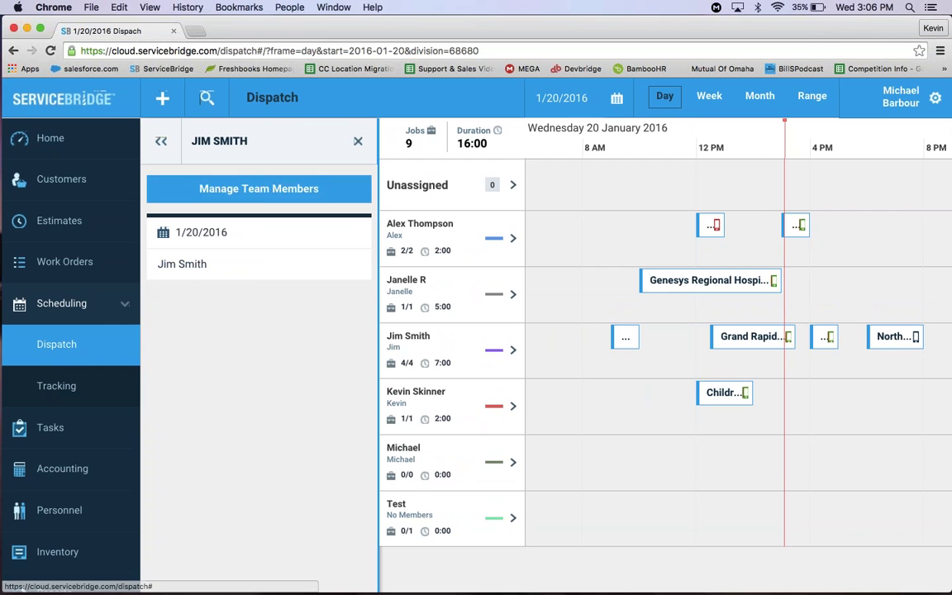
pyautogui.click(261, 192)
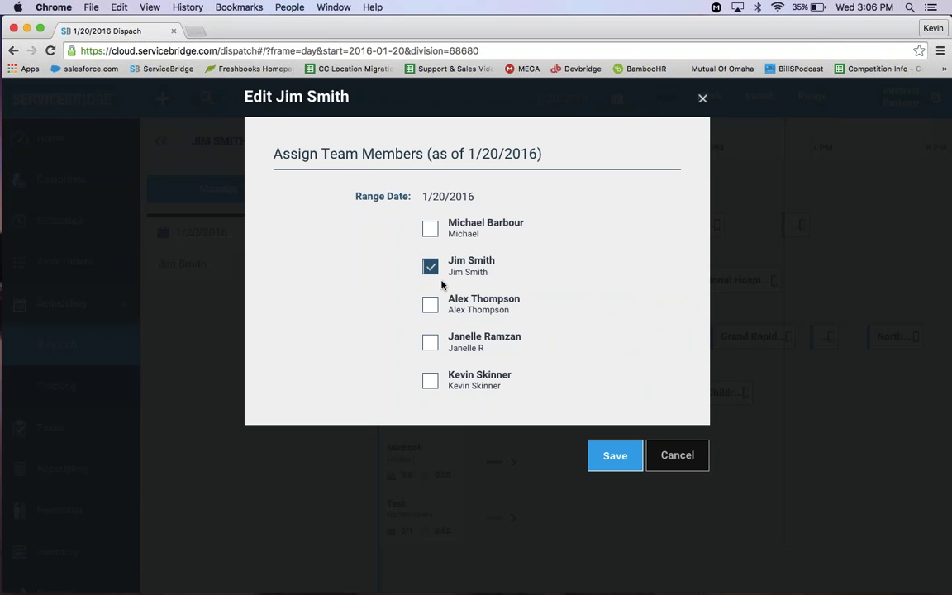
pyautogui.click(430, 231)
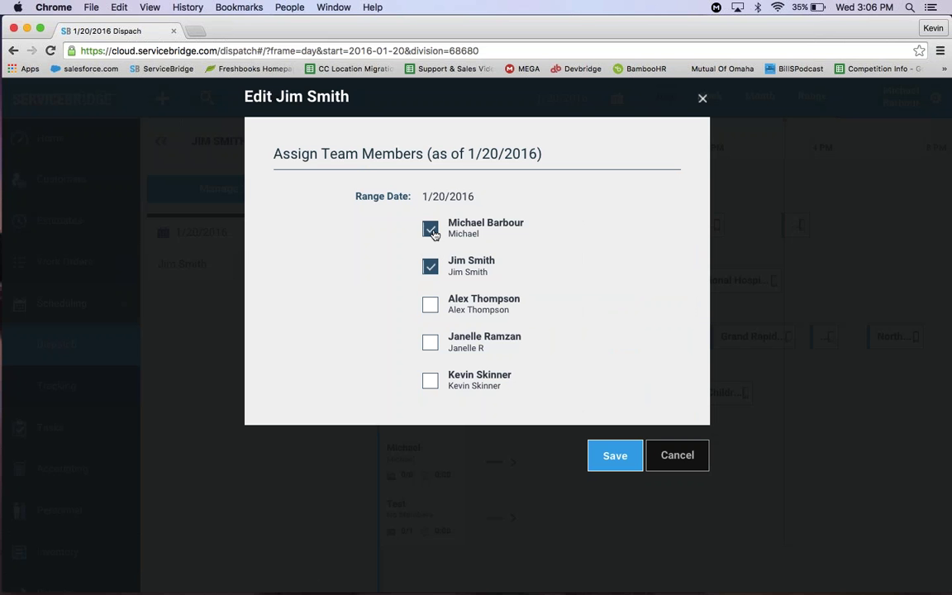
pyautogui.click(615, 461)
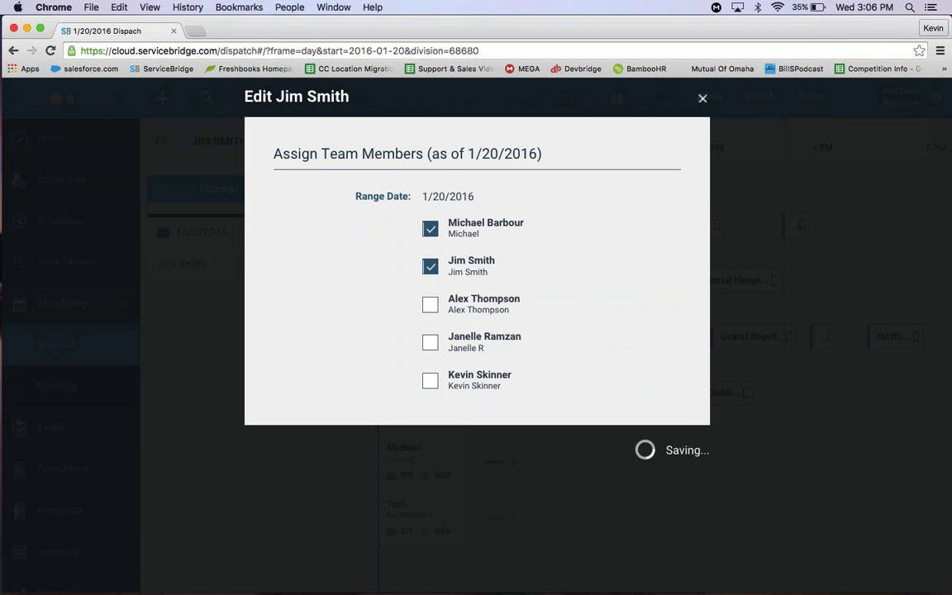
pyautogui.click(357, 140)
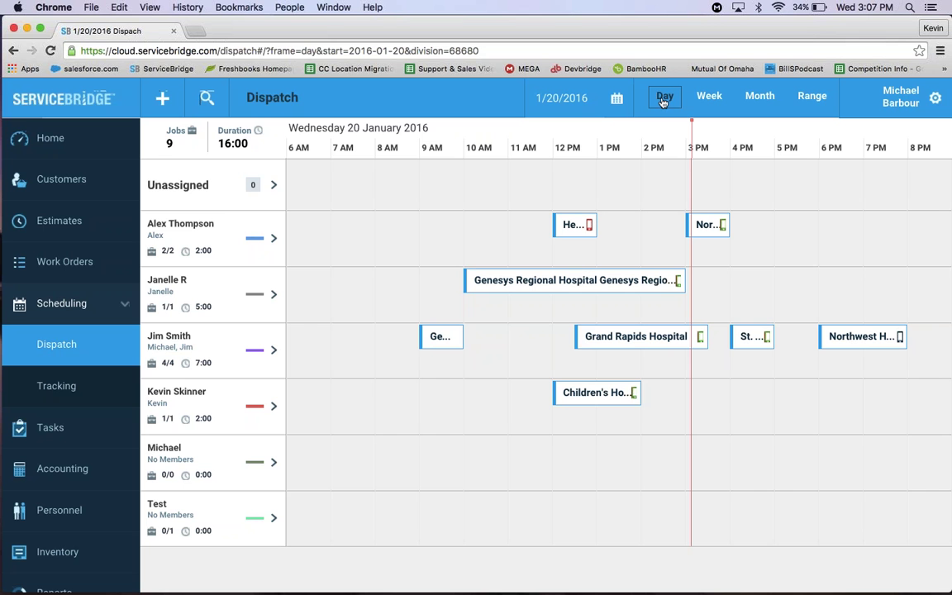
# Try to assign the first listed person to the third technician's team for the whole week 1/17/2016 - 1/23/2016
pyautogui.click(709, 98)
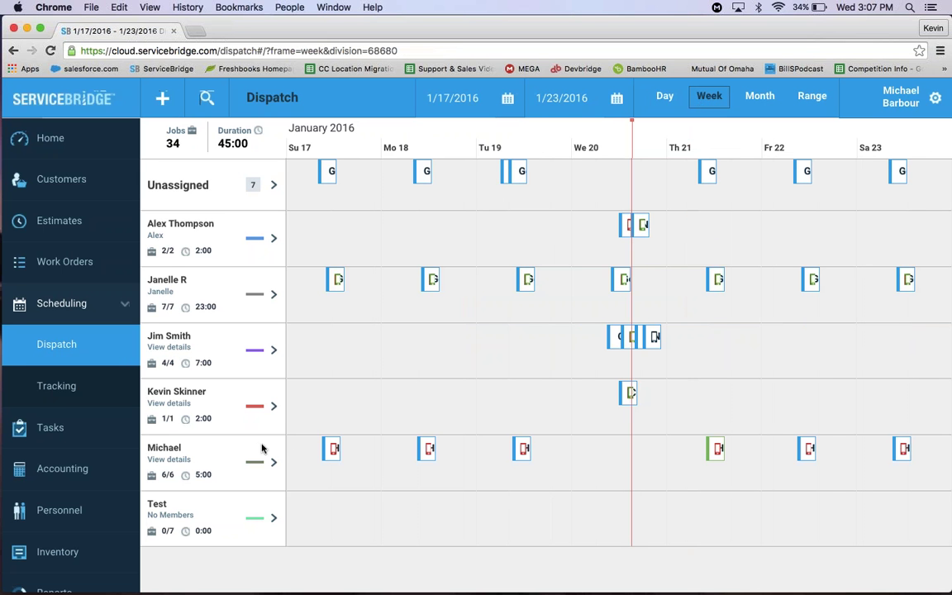
pyautogui.click(227, 344)
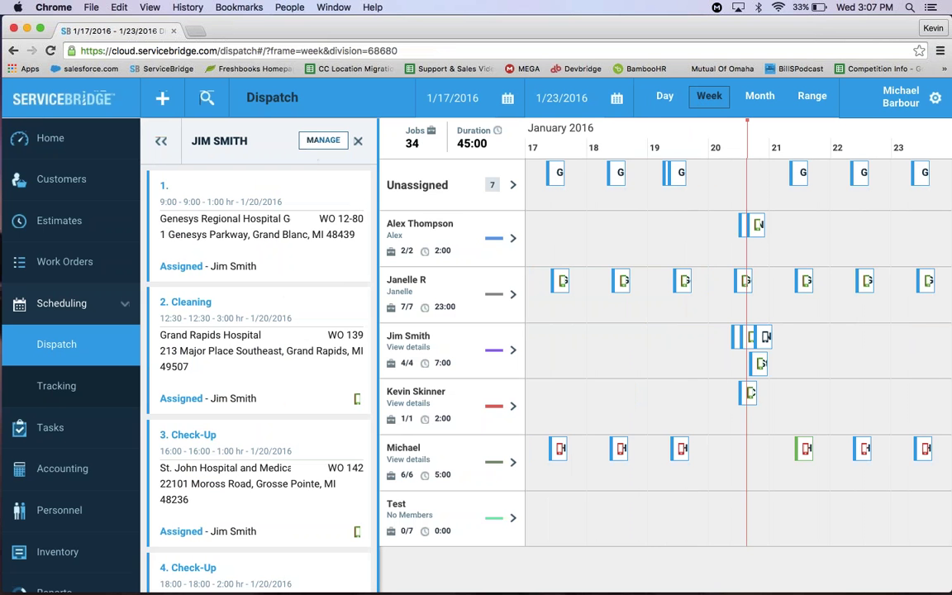
pyautogui.click(323, 141)
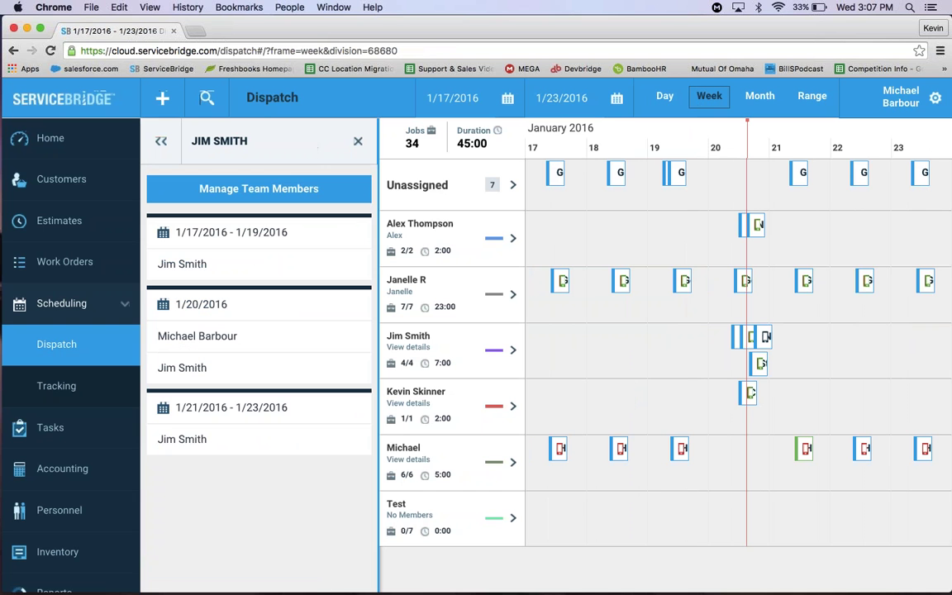
pyautogui.click(261, 191)
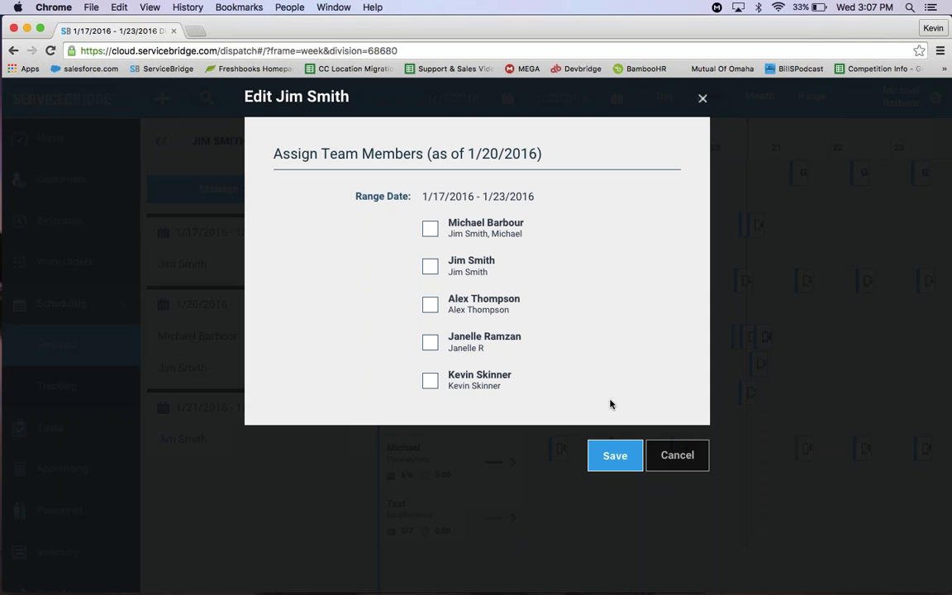
pyautogui.click(430, 229)
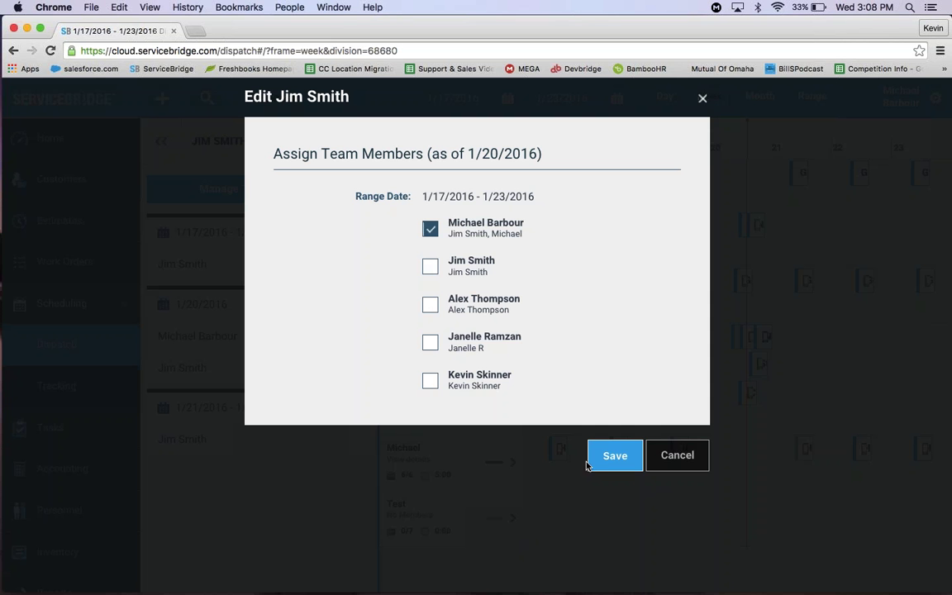
pyautogui.click(614, 459)
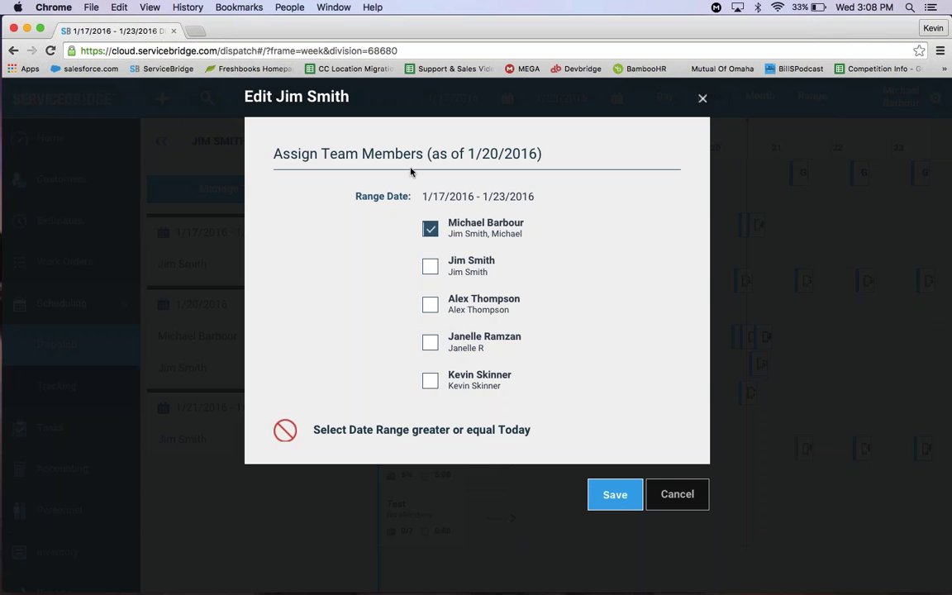
pyautogui.click(703, 98)
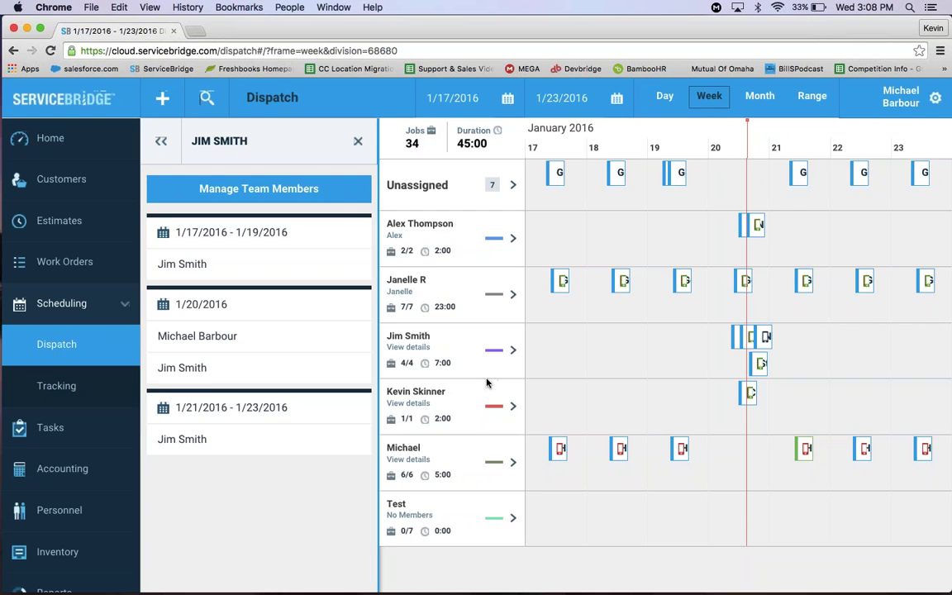
pyautogui.click(358, 142)
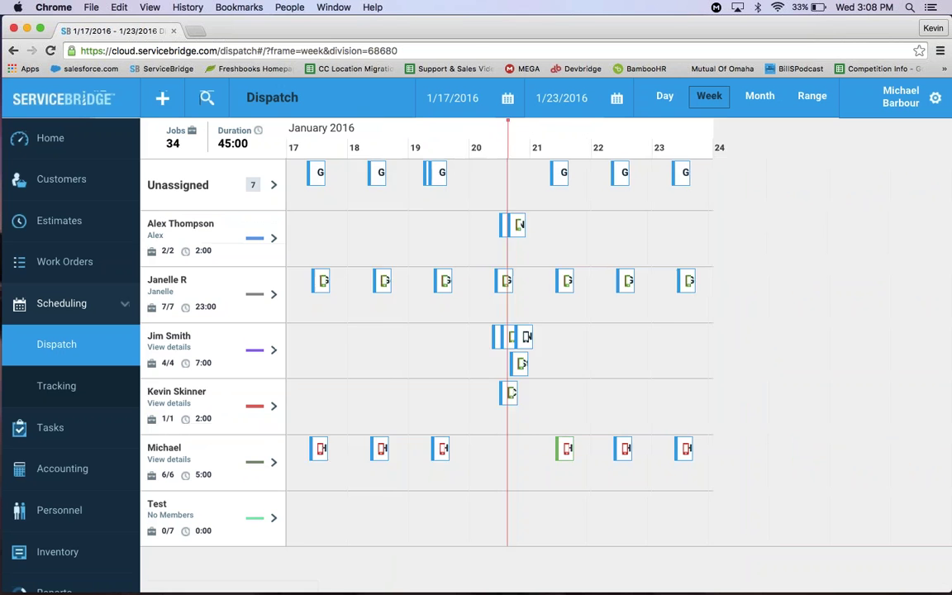
# Open the work order of the St. John Hospital job from the day schedule and review its assigned technician and team members
pyautogui.click(669, 103)
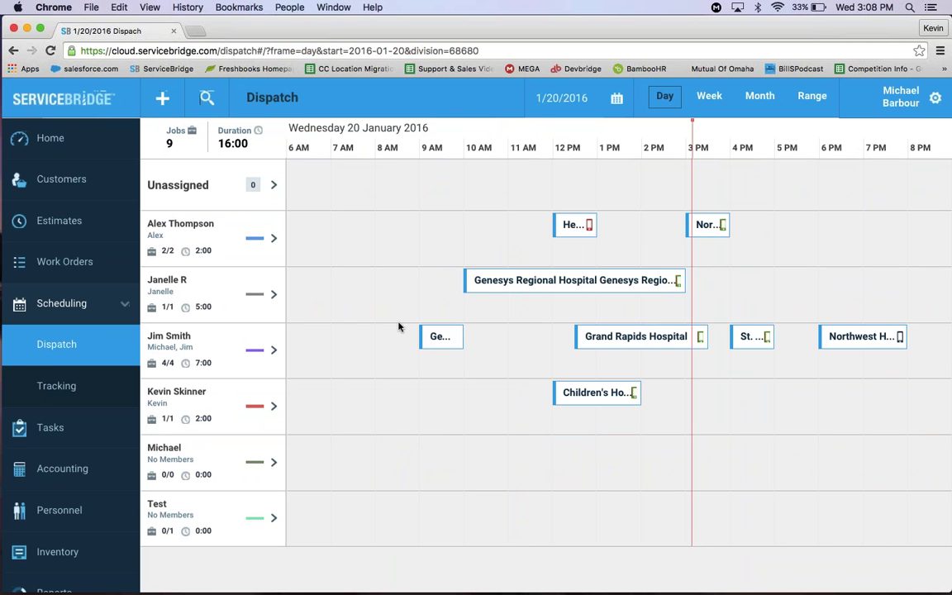
pyautogui.click(753, 332)
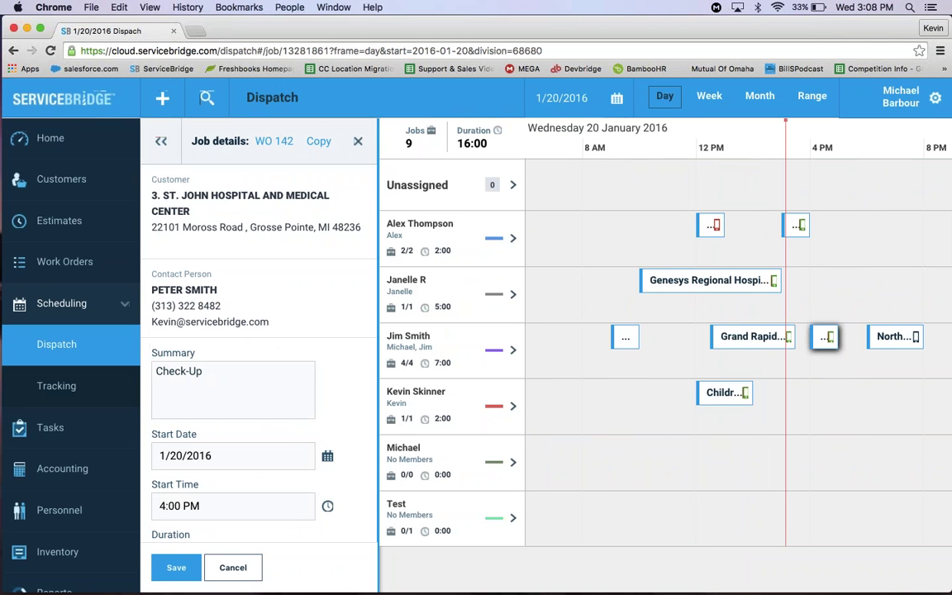
pyautogui.click(274, 141)
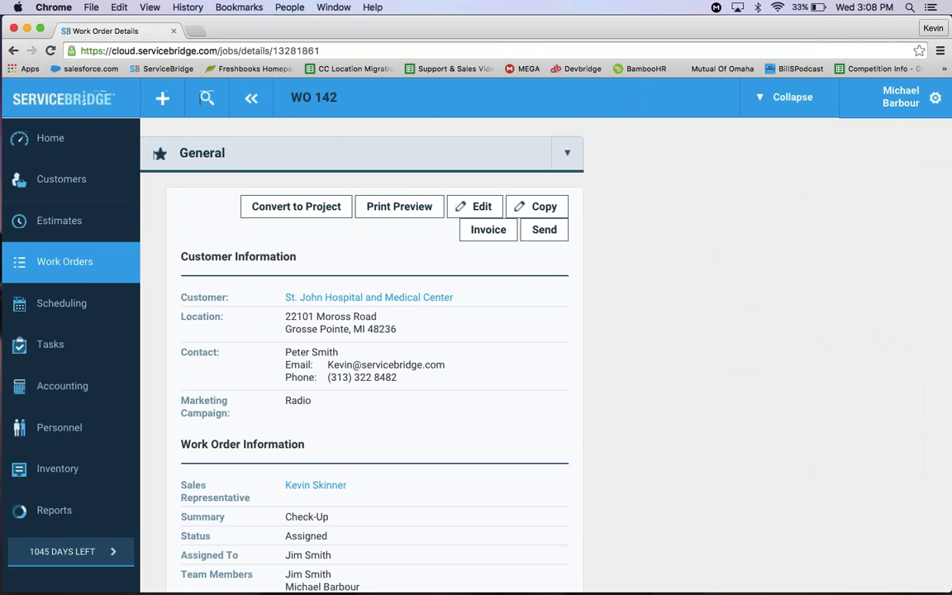
pyautogui.scroll(2, 378, 407)
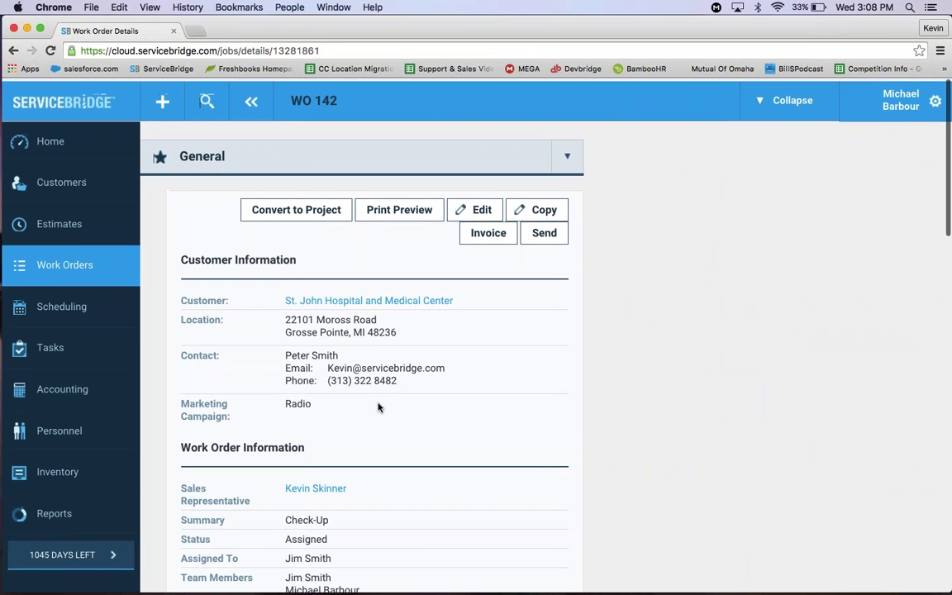
pyautogui.scroll(-3, 378, 405)
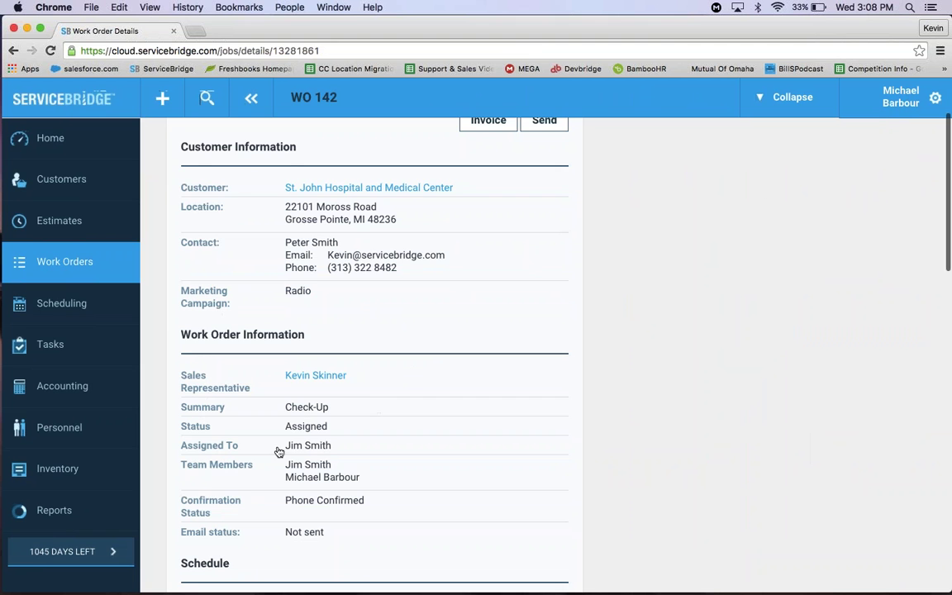
pyautogui.scroll(-2, 280, 452)
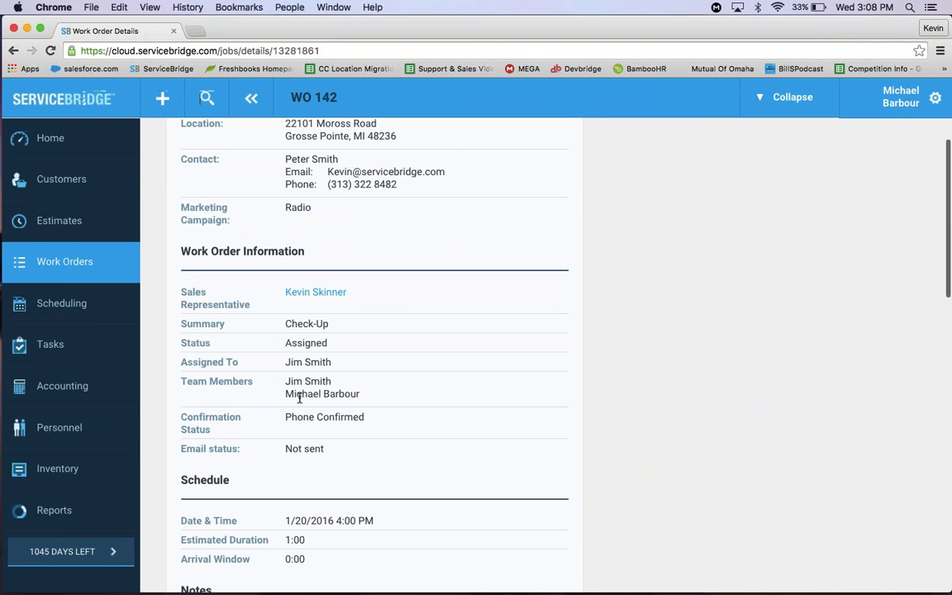
# Return from the work order to the Dispatch schedule
pyautogui.click(74, 268)
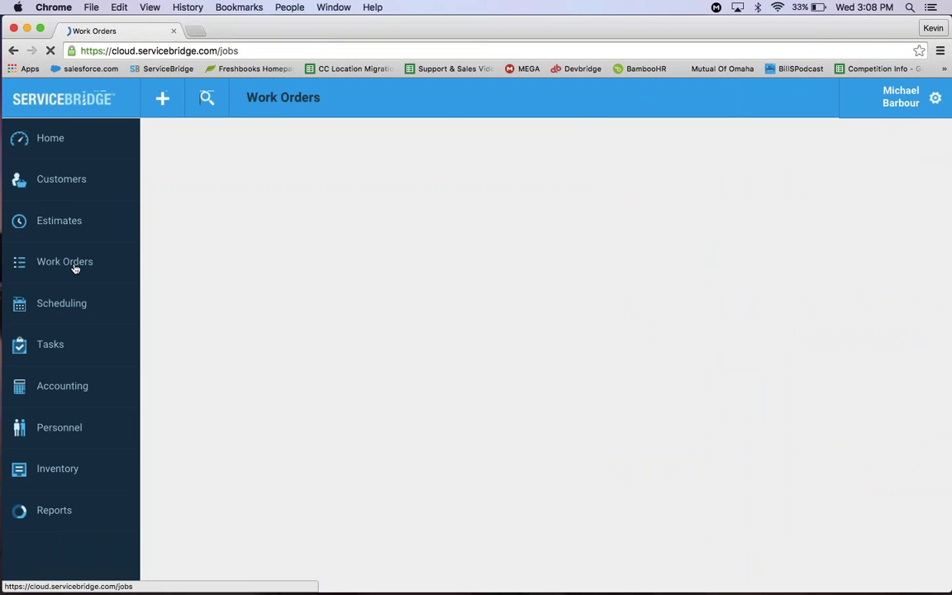
pyautogui.click(59, 311)
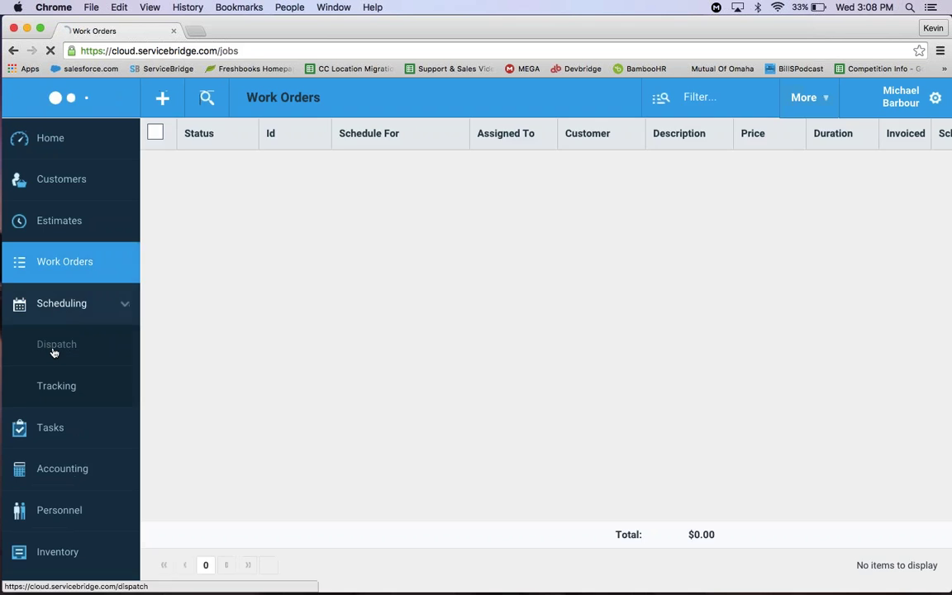
pyautogui.click(57, 344)
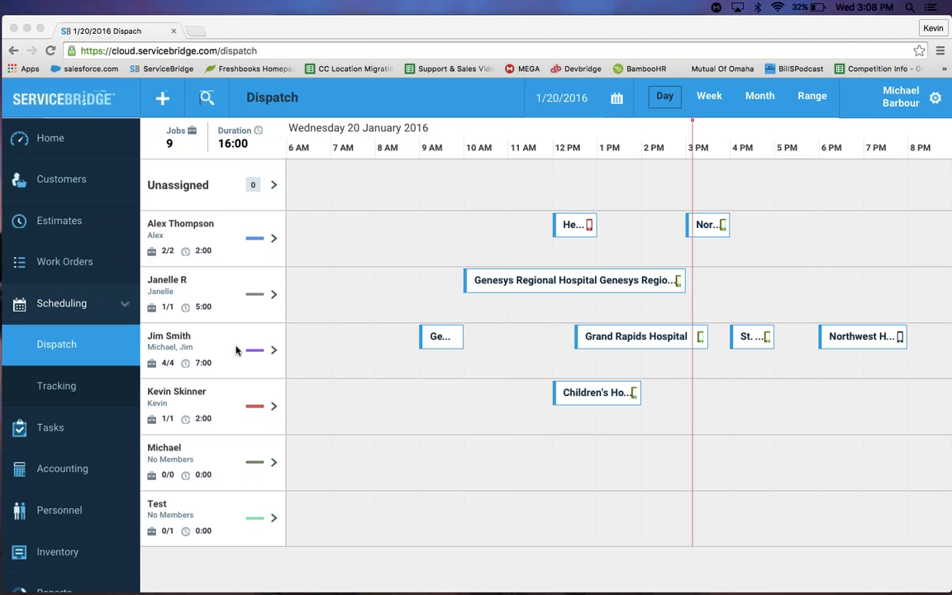
# Filter the Work Orders list to the week 1/17/2016 - 1/23/2016 and to the team listed just above Test
pyautogui.click(62, 263)
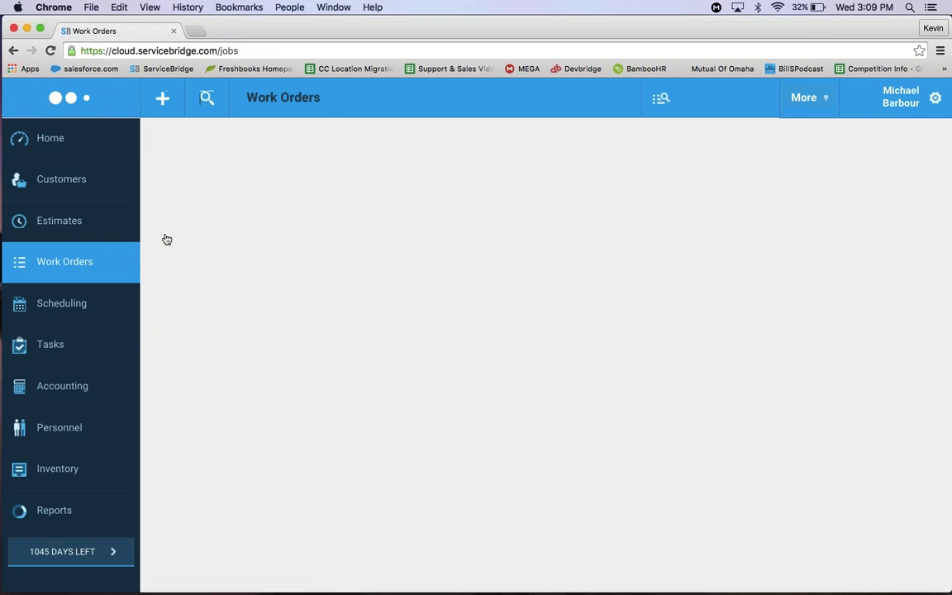
pyautogui.click(806, 97)
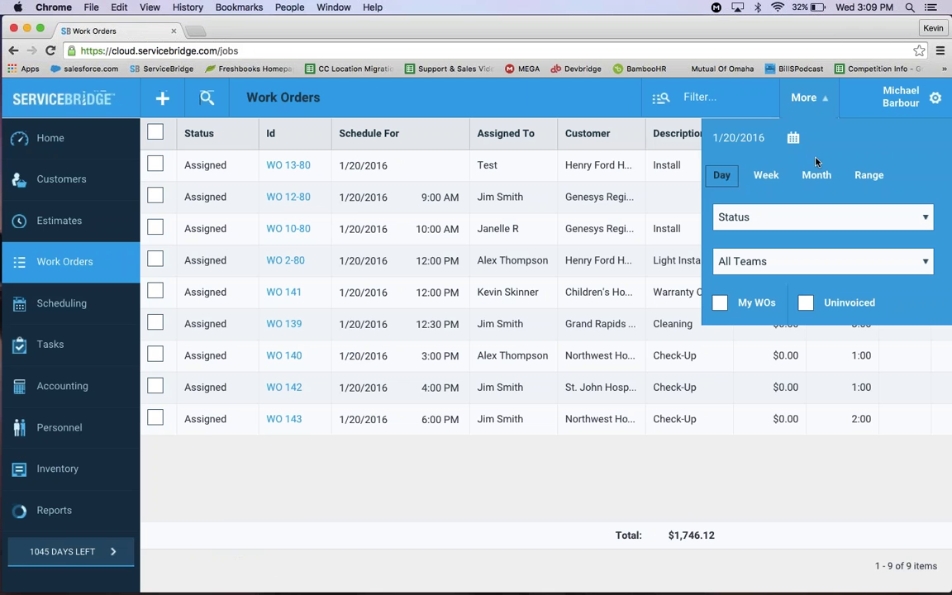
pyautogui.click(766, 175)
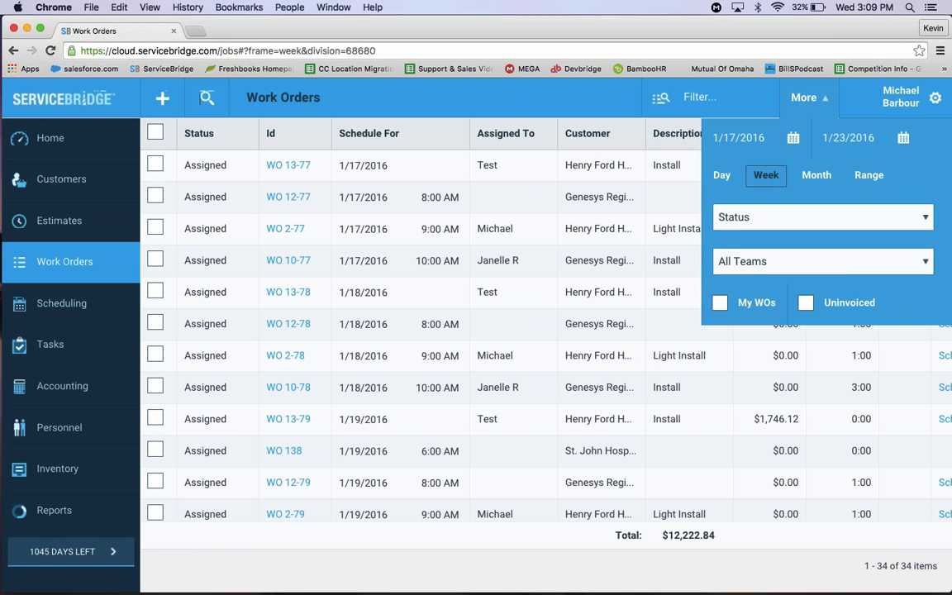
pyautogui.click(744, 261)
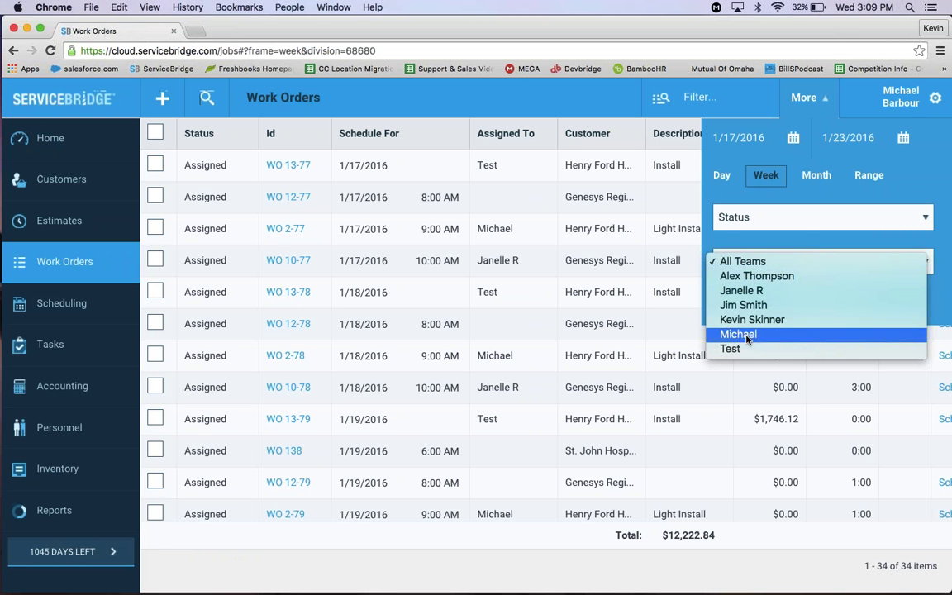
pyautogui.click(746, 335)
pyautogui.click(808, 99)
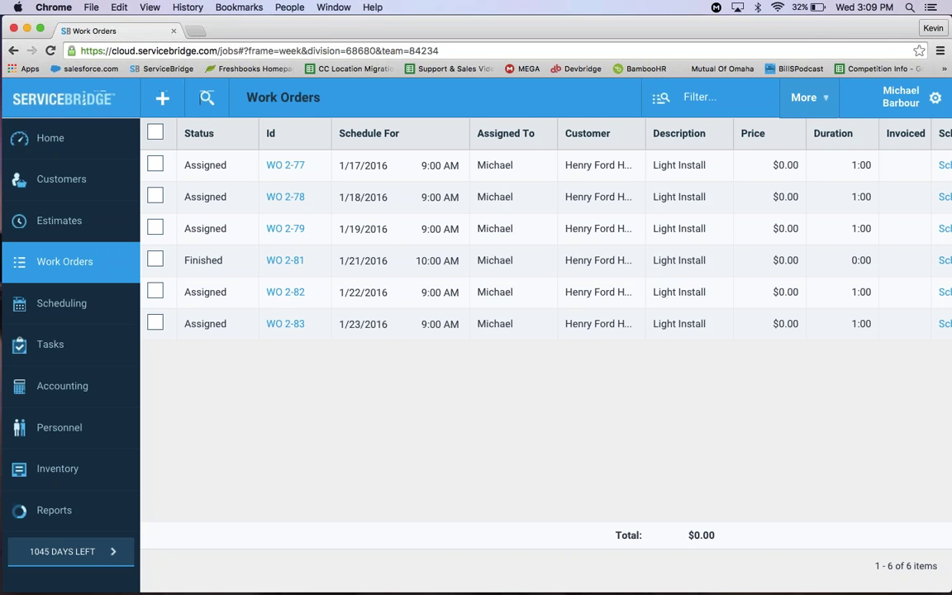
# Open the Light Install work order scheduled for 1/22/2016 and collapse all its sections
pyautogui.click(280, 296)
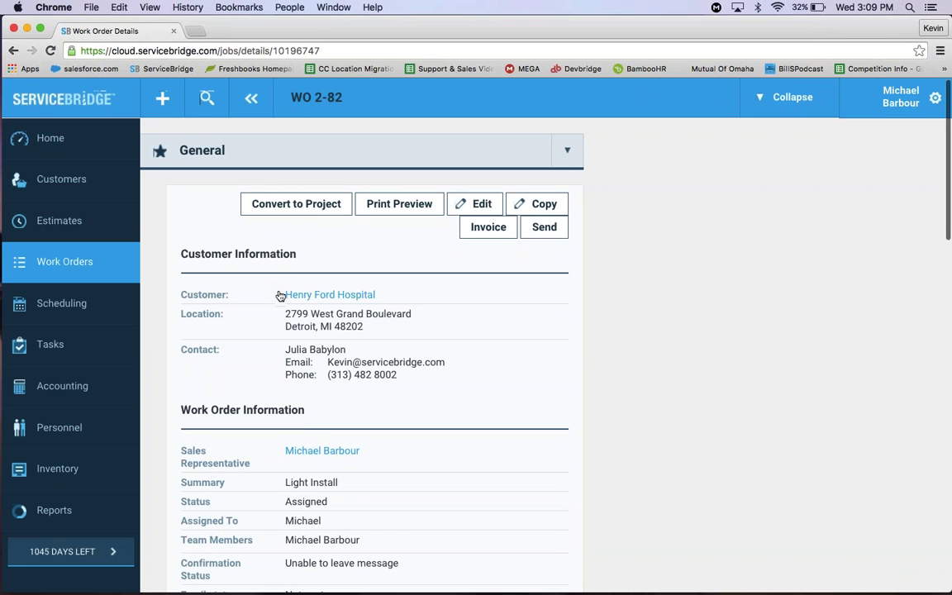
pyautogui.scroll(-5, 305, 281)
pyautogui.scroll(4, 335, 261)
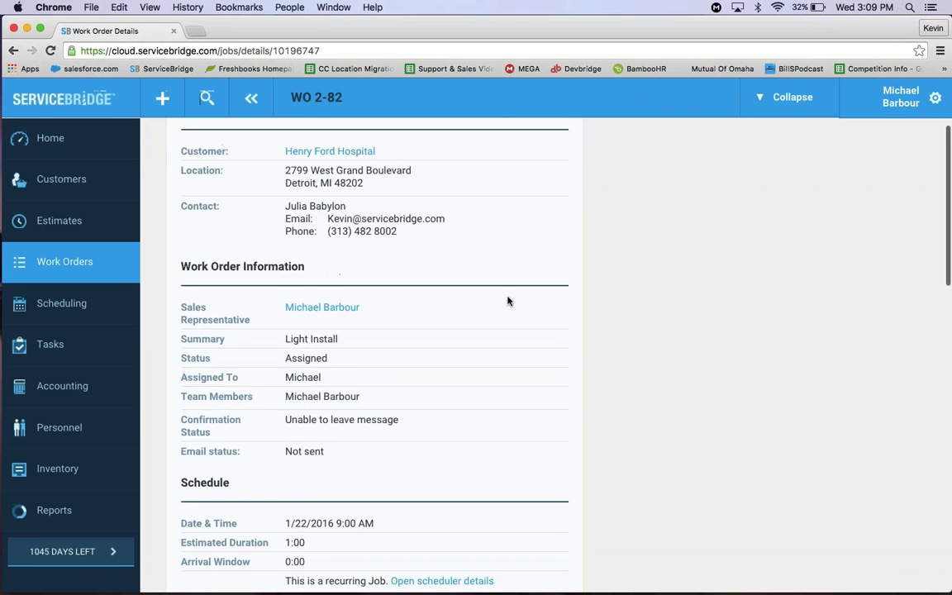
pyautogui.click(777, 107)
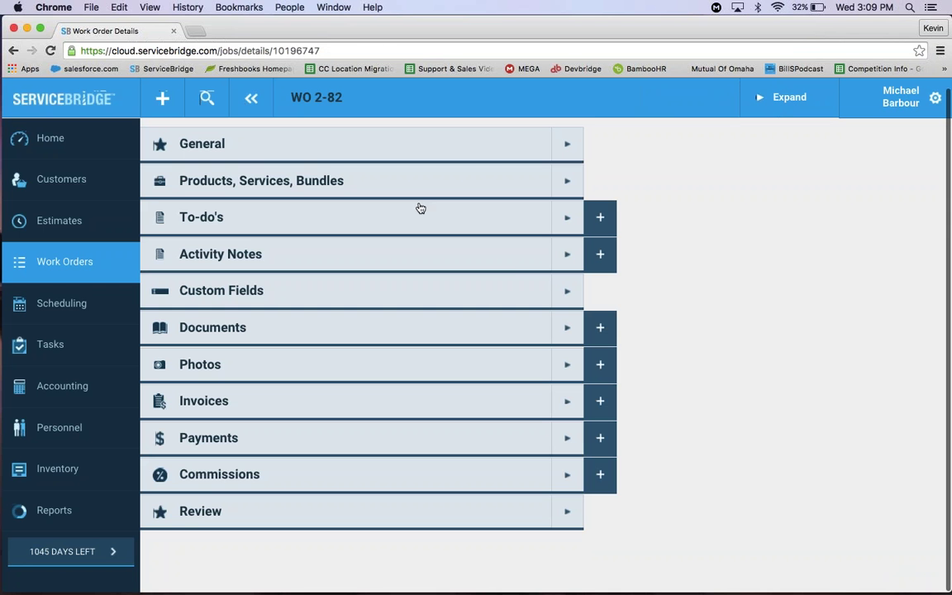
# Expand the work order's To-do's and General sections and examine its assignment, schedule, notes and remaining sections
pyautogui.click(566, 218)
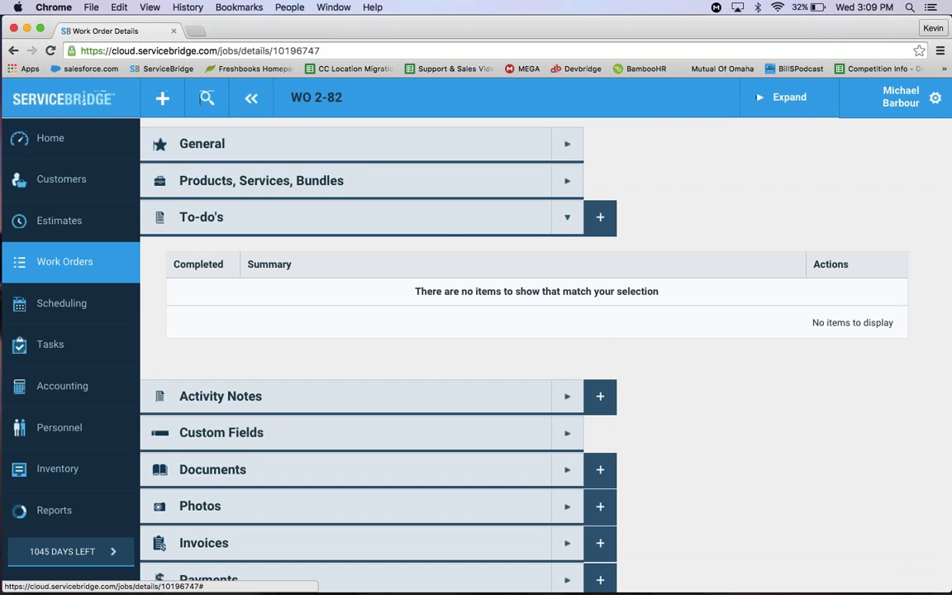
pyautogui.click(569, 144)
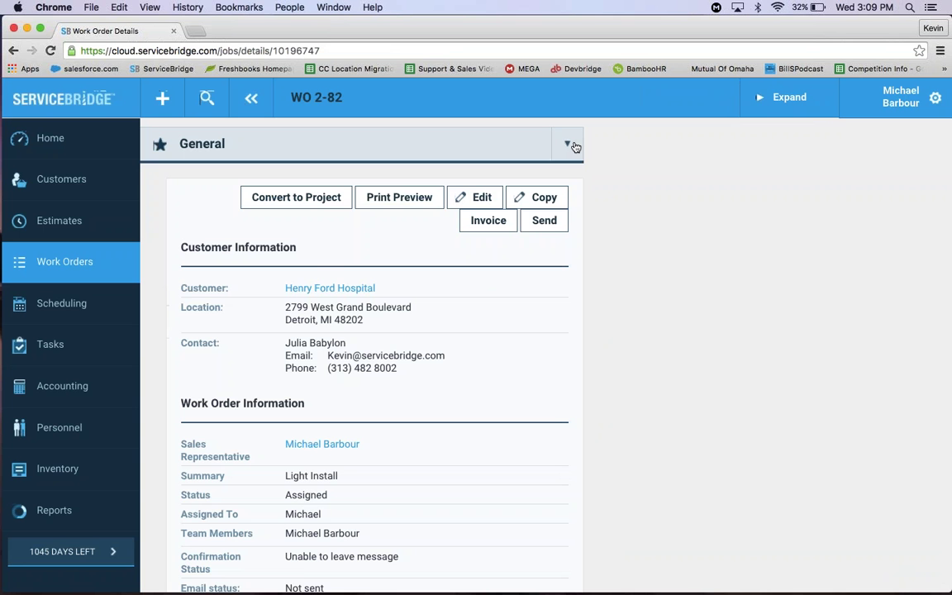
pyautogui.scroll(-3, 360, 352)
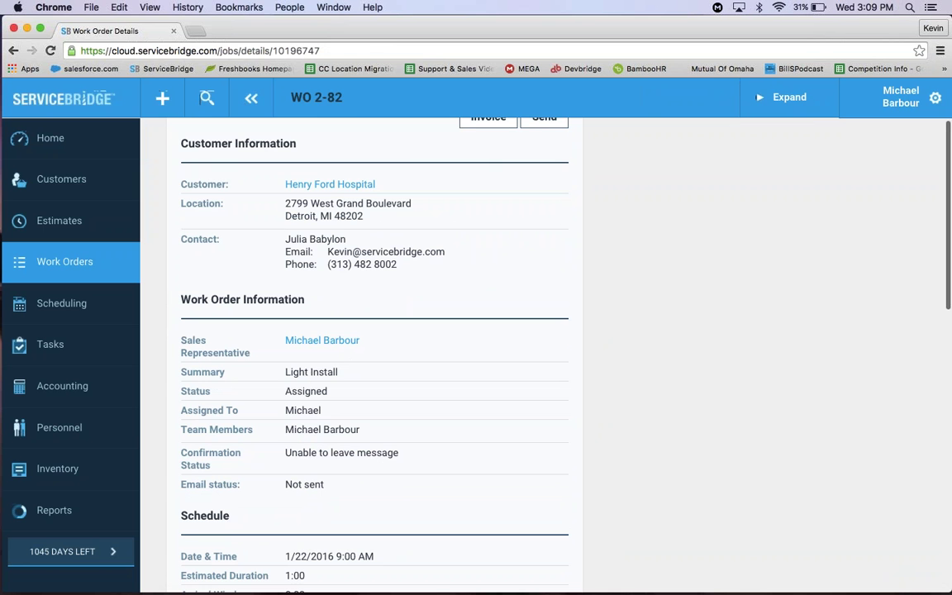
pyautogui.scroll(-6, 312, 376)
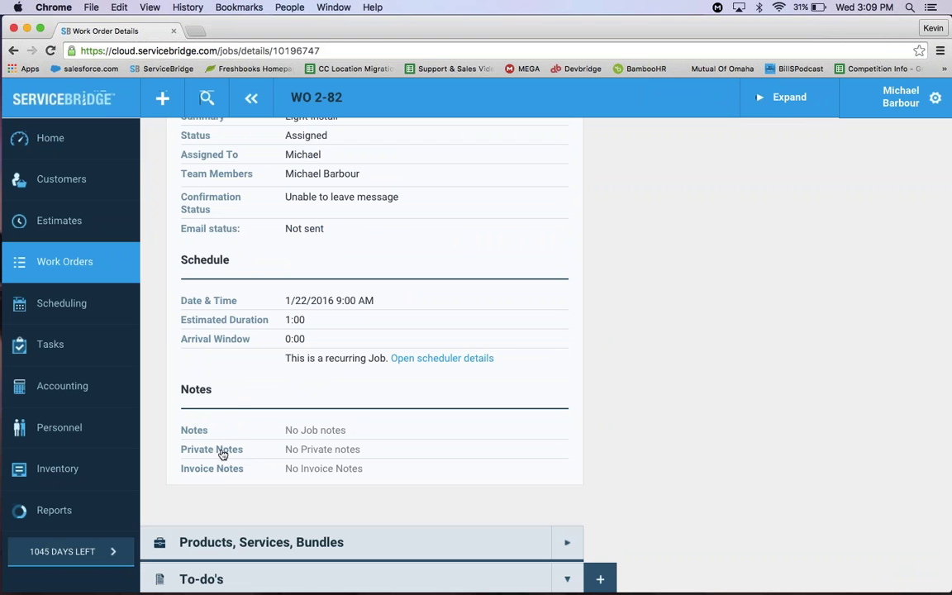
pyautogui.scroll(-1, 273, 454)
pyautogui.scroll(-8, 359, 410)
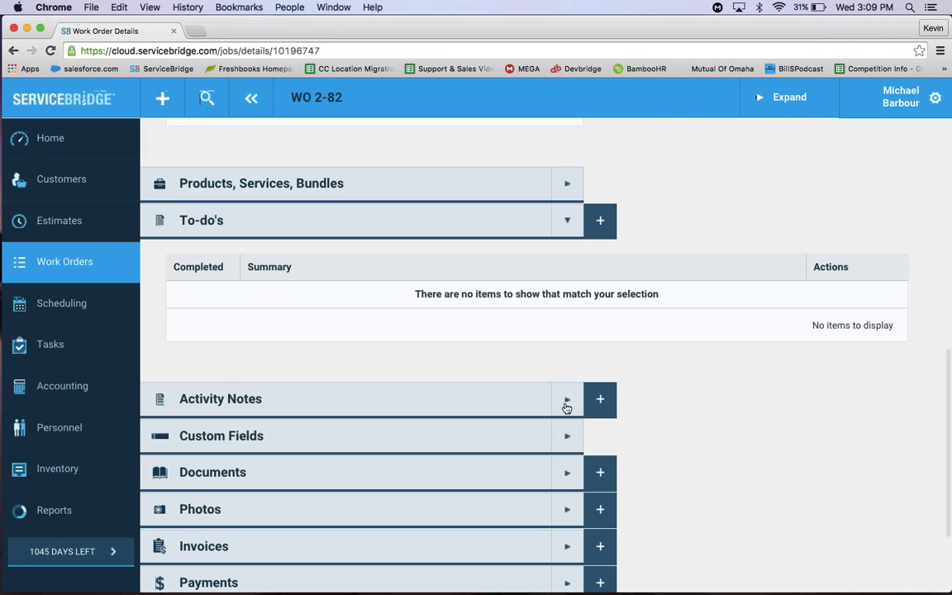
pyautogui.scroll(-2, 498, 450)
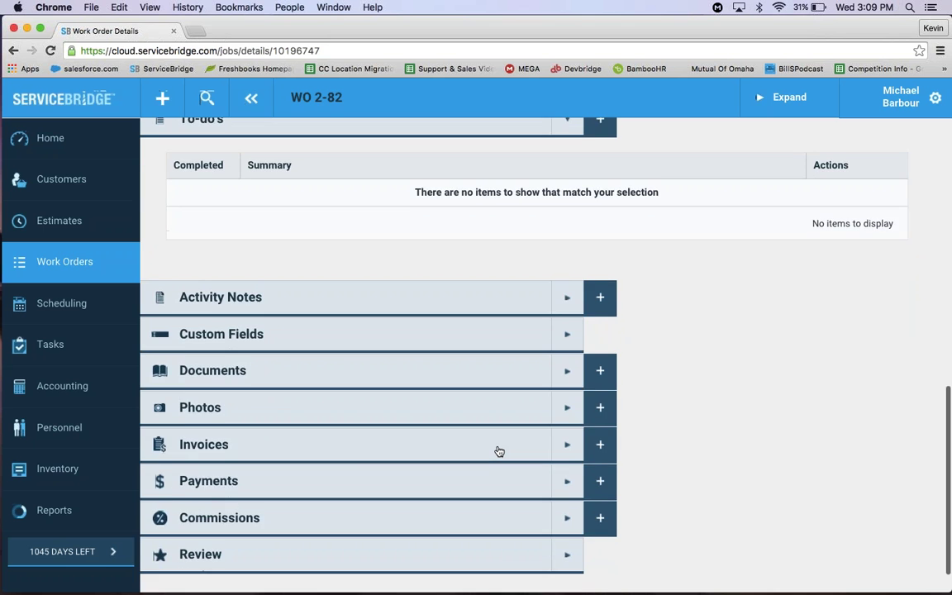
# Add a to-do with the short description "Clean Bathroom Sink" to the work order
pyautogui.scroll(6, 498, 451)
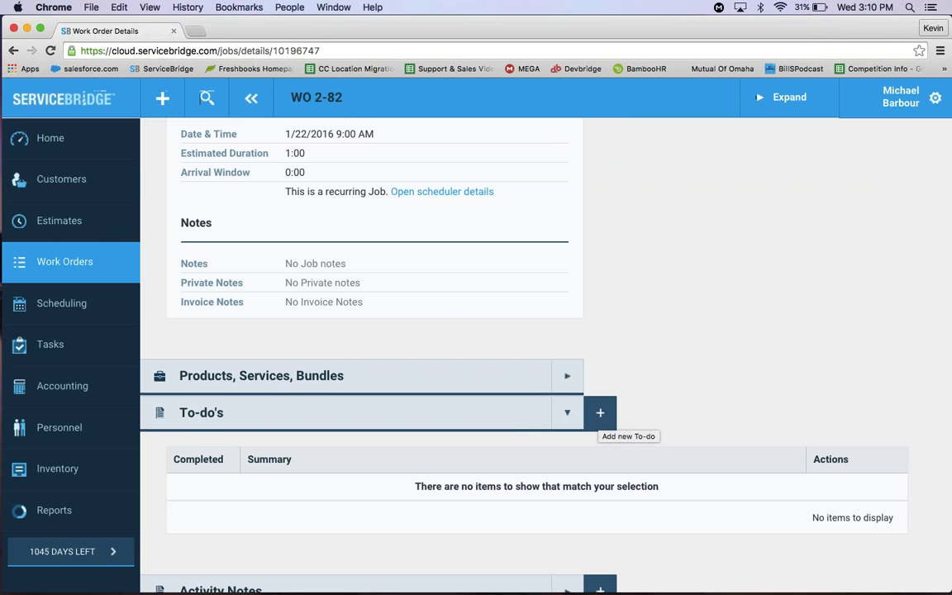
pyautogui.scroll(-1, 601, 417)
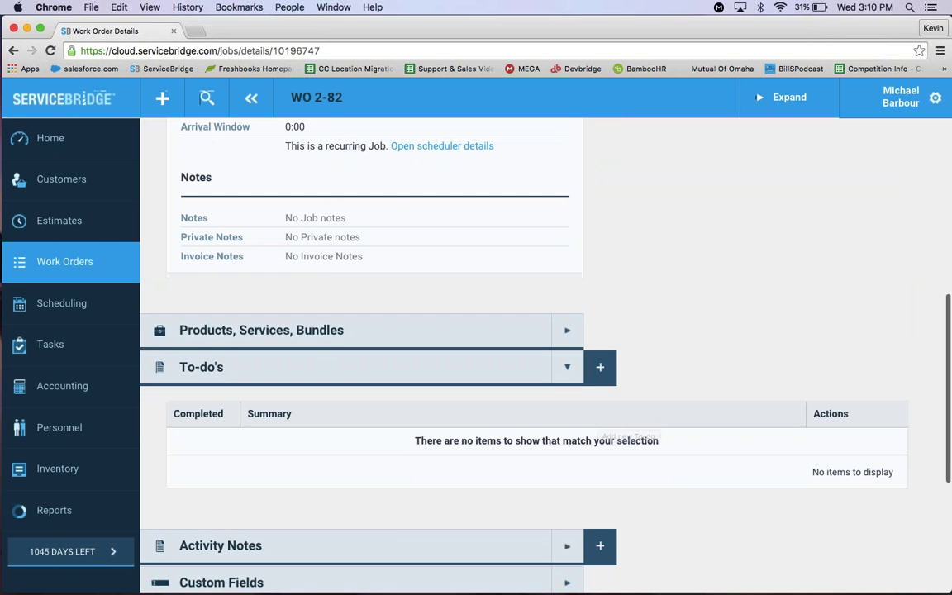
pyautogui.click(599, 369)
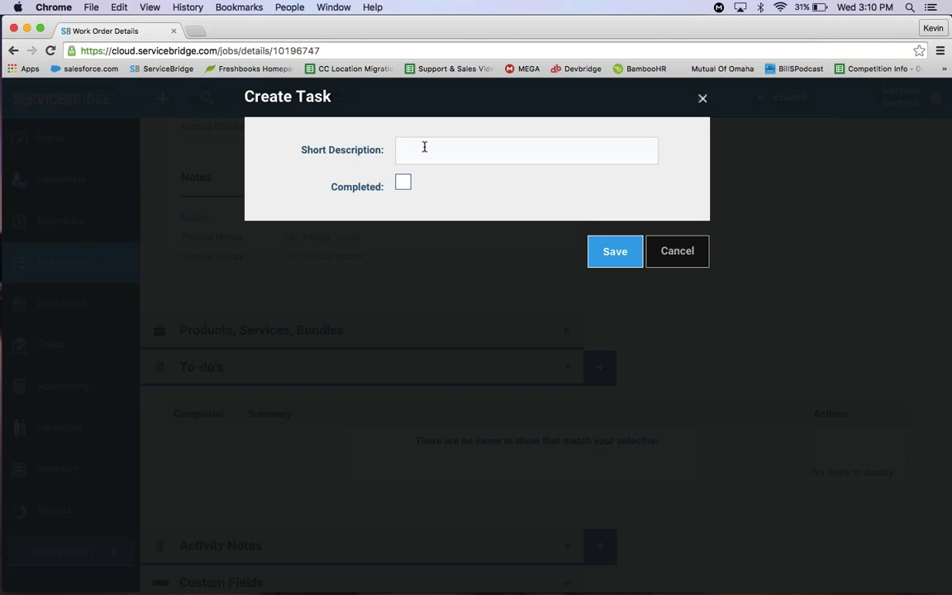
pyautogui.write('Clean Bathroom Sink')
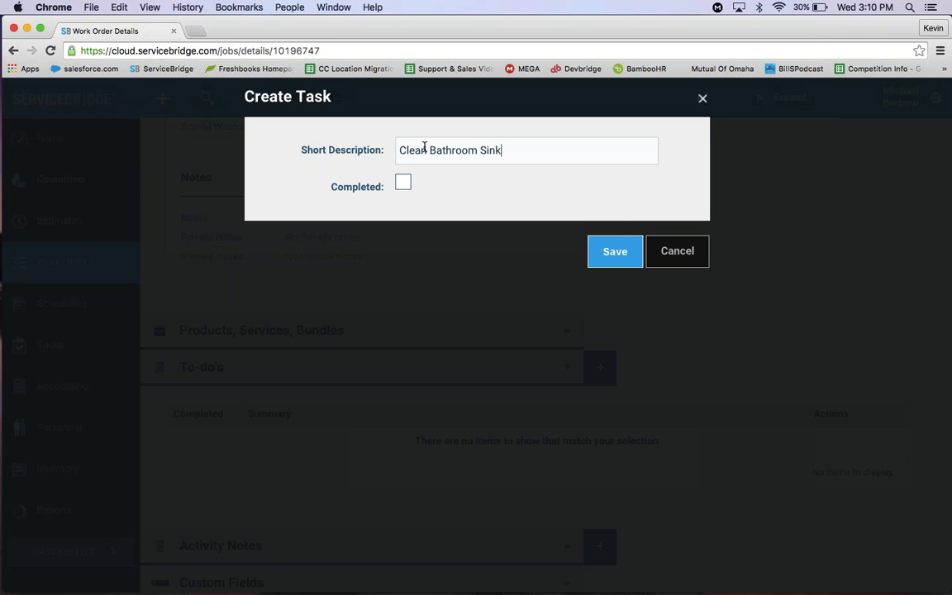
pyautogui.click(614, 252)
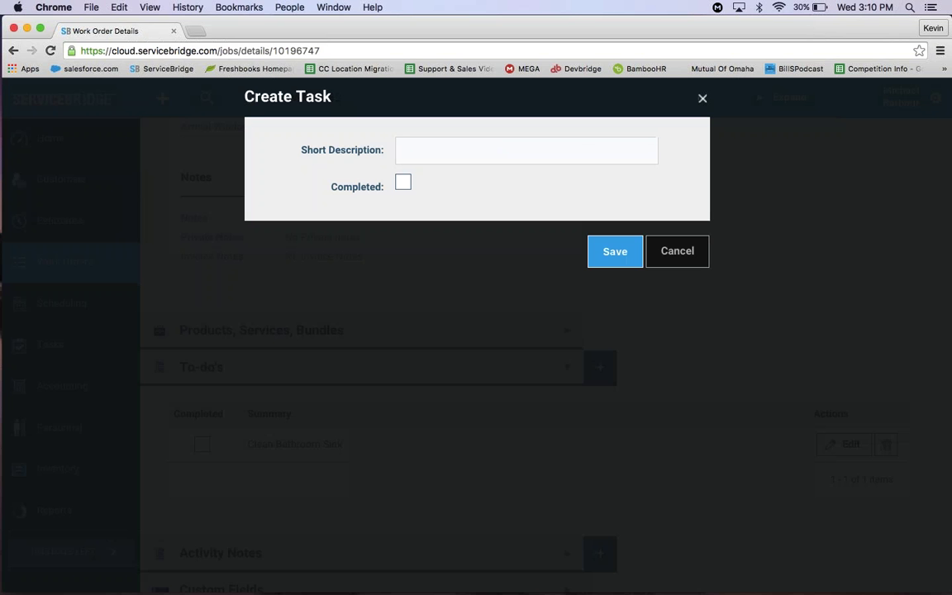
# Add a second to-do to the work order described as "Clean underneath area rug in main living room"
pyautogui.click(410, 147)
pyautogui.write('Clean underneath area')
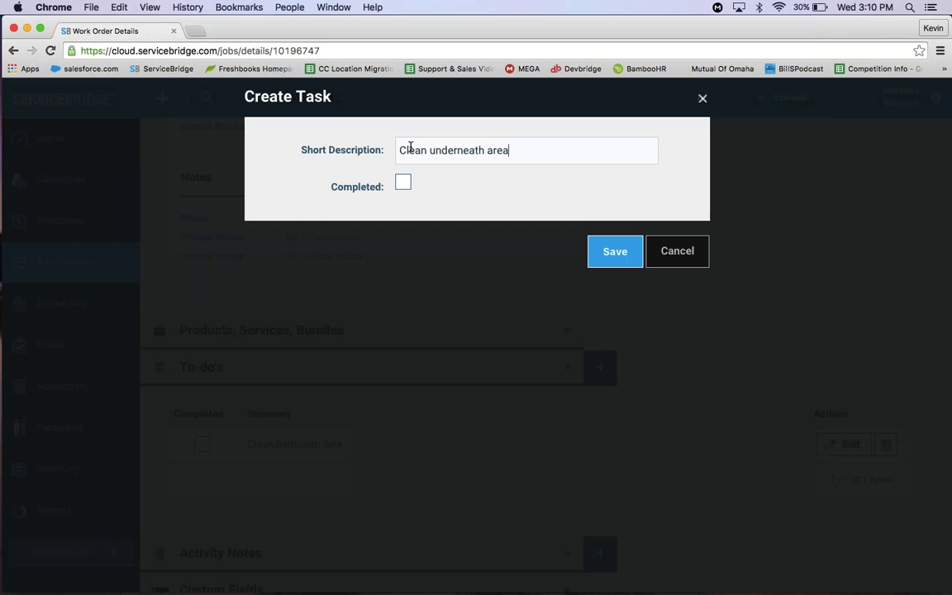
pyautogui.write(' rug in main living room')
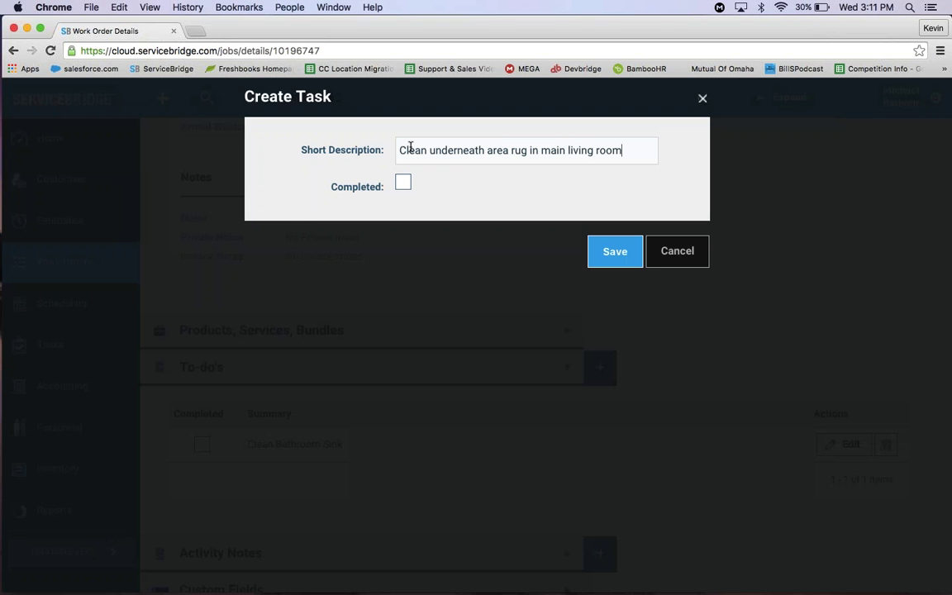
pyautogui.click(614, 252)
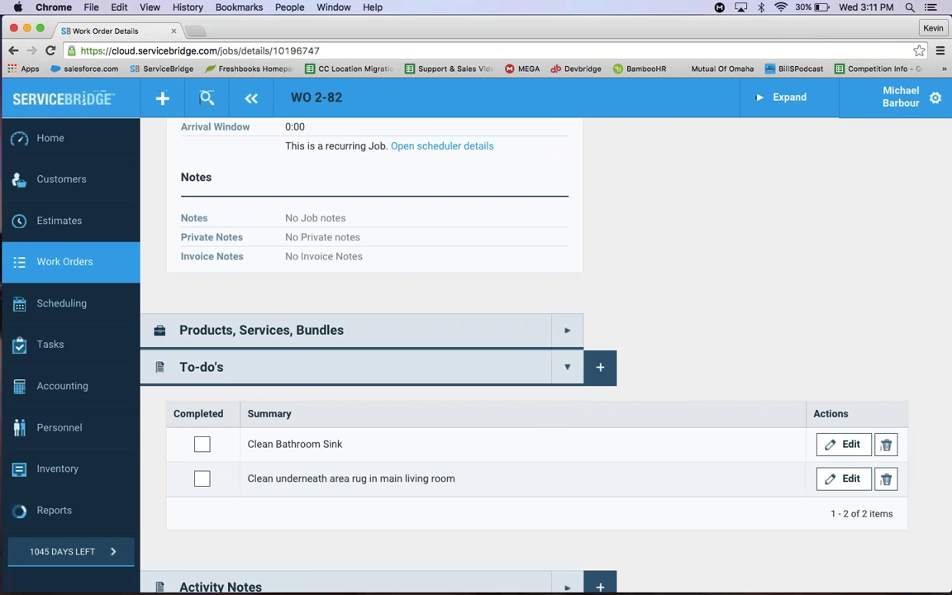
# Add a third to-do to the work order described as "Clean underneath sink nozzle"
pyautogui.click(592, 379)
pyautogui.write('Cl')
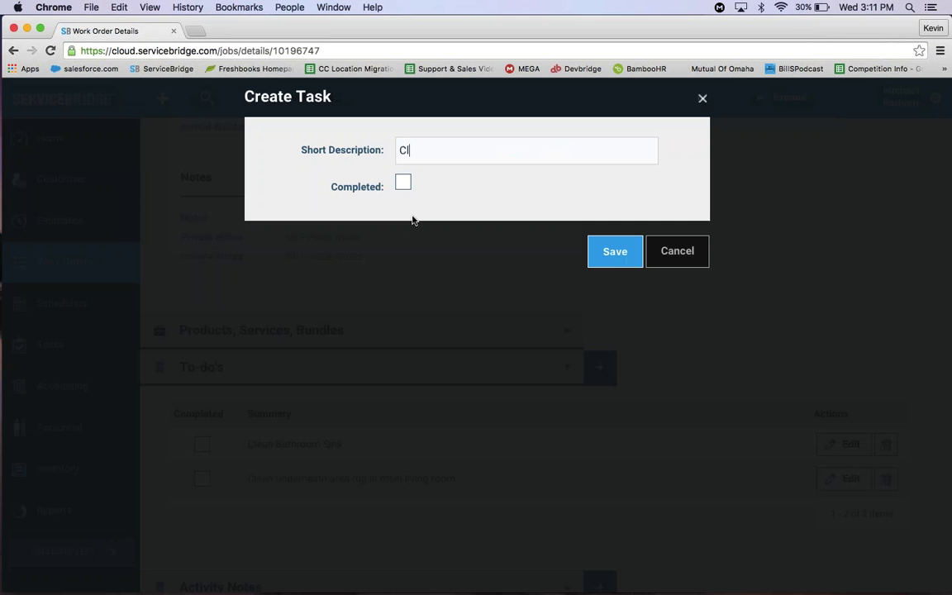
pyautogui.write('ean underneath sink nozzle')
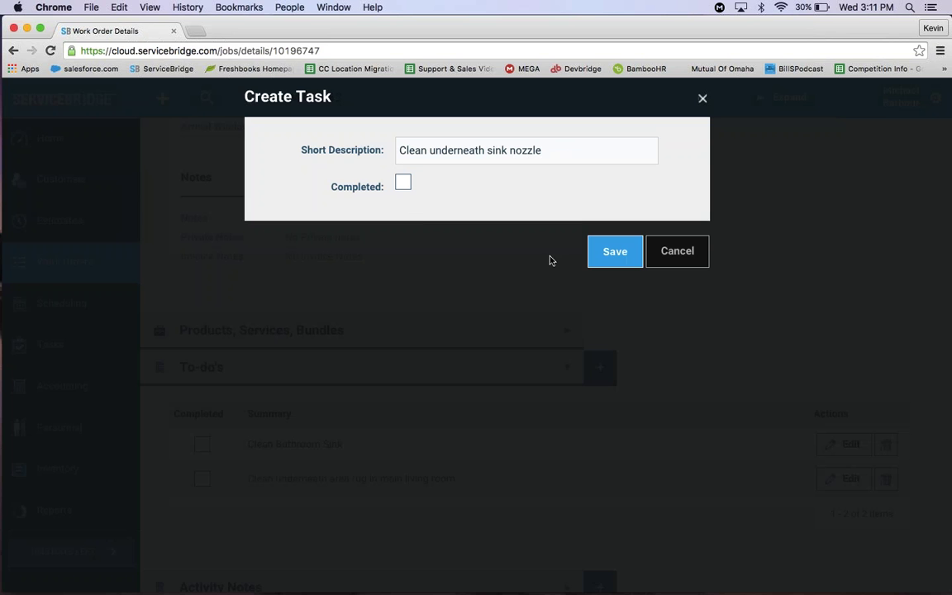
pyautogui.click(608, 253)
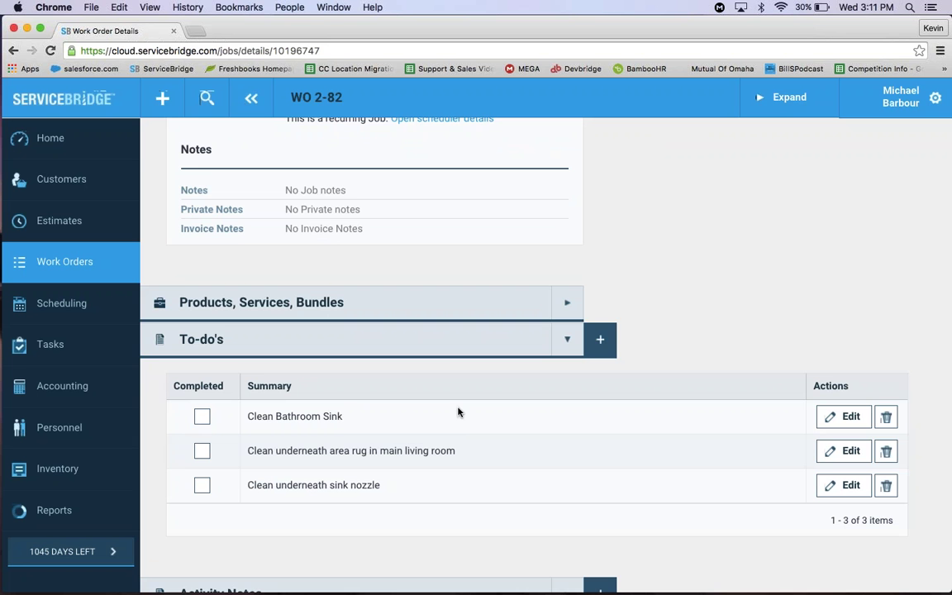
# Switch to the mobile app mirrored in QuickTime Player and open the to-do list of the in-progress Light Install job
pyautogui.scroll(10, 452, 411)
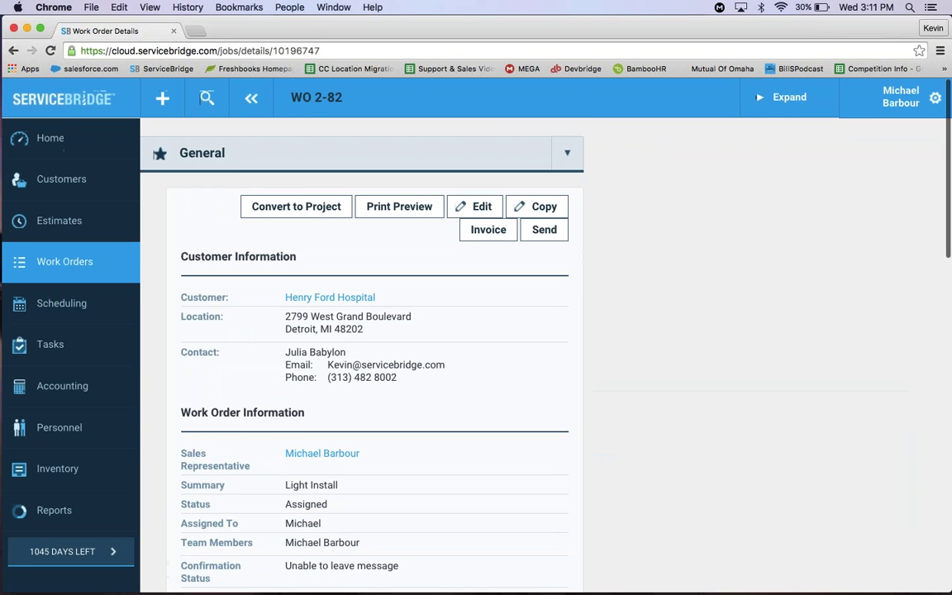
pyautogui.scroll(-1, 491, 330)
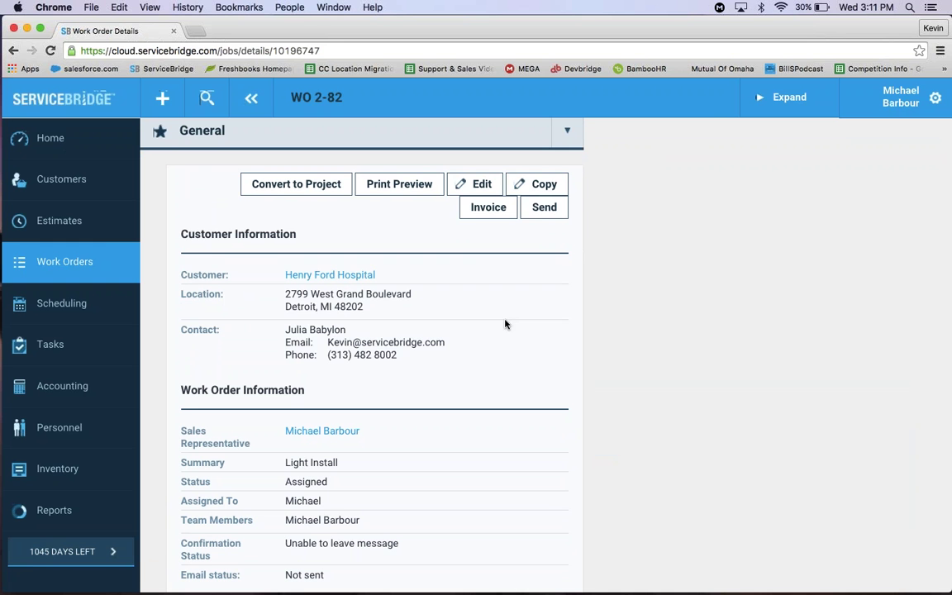
pyautogui.press('super+Tab')
pyautogui.press('super+Tab')
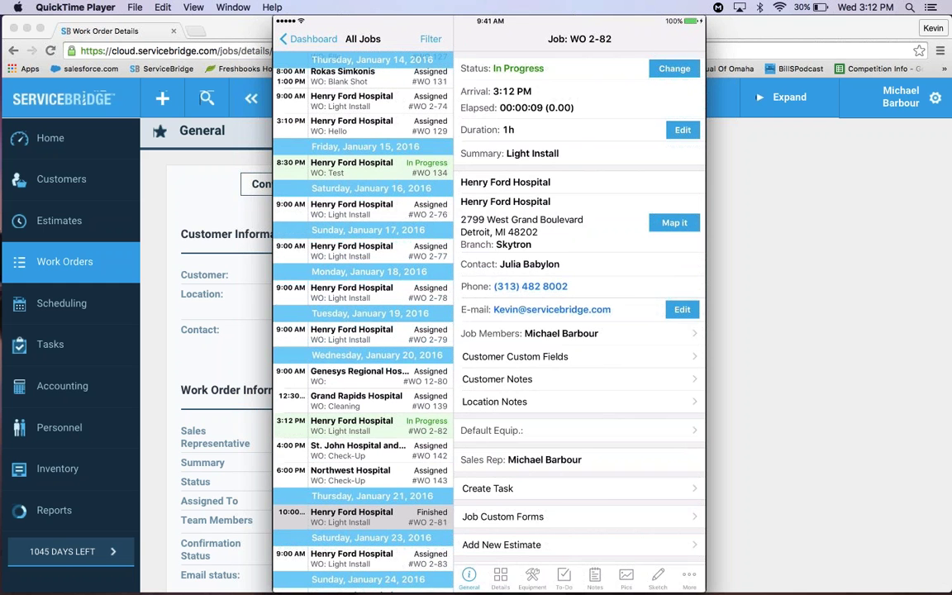
pyautogui.click(563, 576)
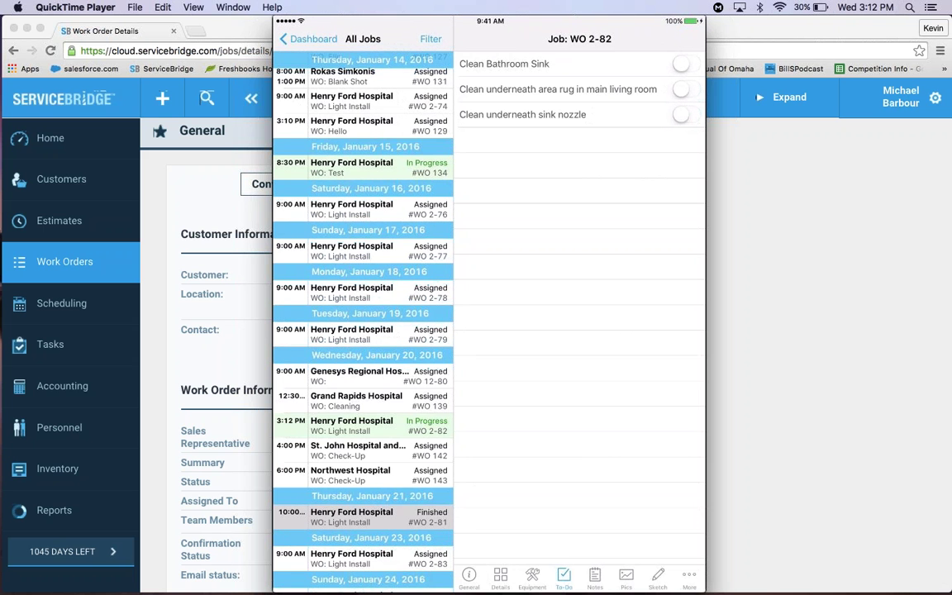
# Mark the bathroom sink, area rug and sink nozzle to-dos as completed in the mobile job
pyautogui.click(685, 64)
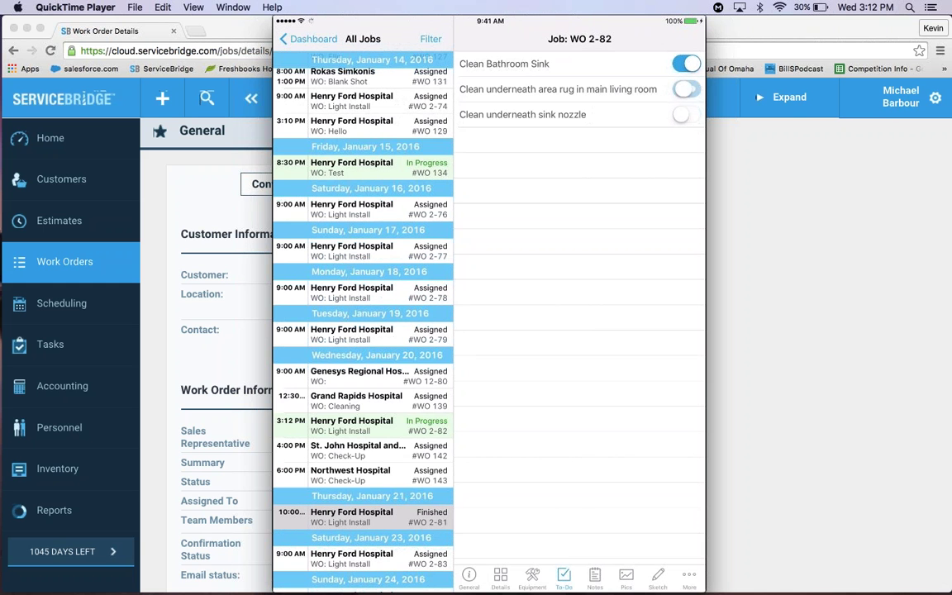
pyautogui.click(685, 90)
pyautogui.click(685, 115)
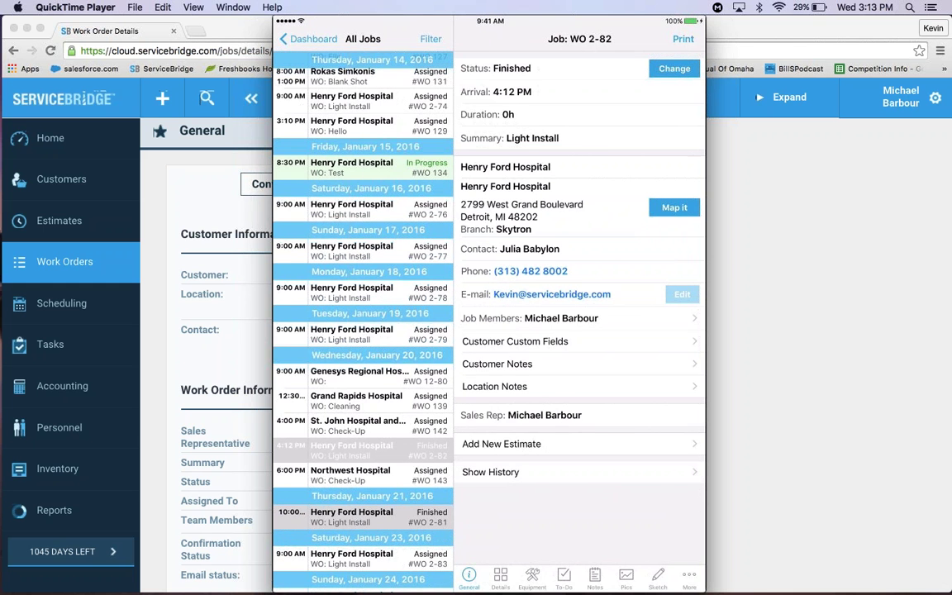
# Switch back to Chrome, reload the work order to check its updated status, and collapse all its sections
pyautogui.click(855, 207)
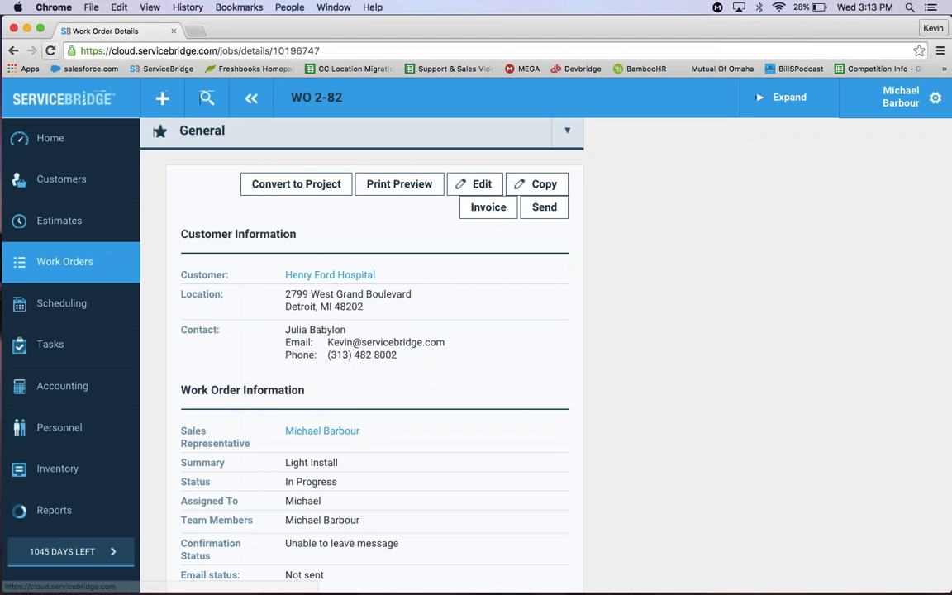
pyautogui.click(50, 50)
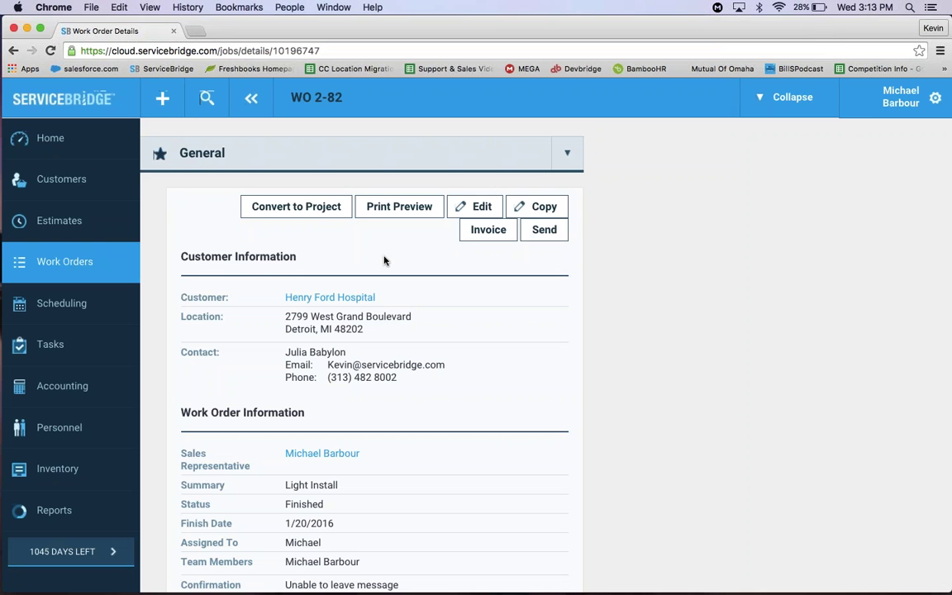
pyautogui.scroll(-3, 384, 259)
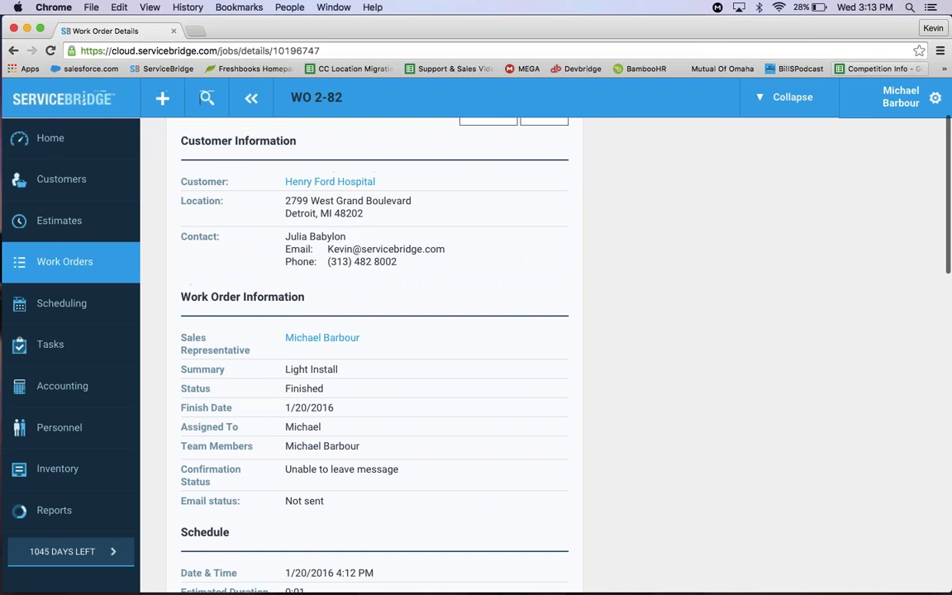
pyautogui.click(769, 98)
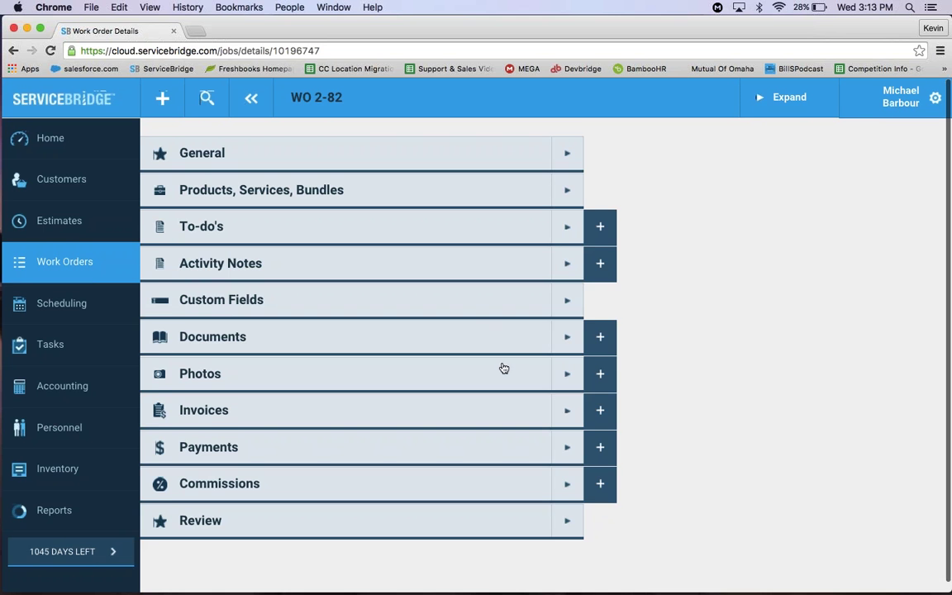
# Check the completed to-dos on the work order and inspect the "Clean Bathroom Sink" task's details, saving it unchanged
pyautogui.click(463, 227)
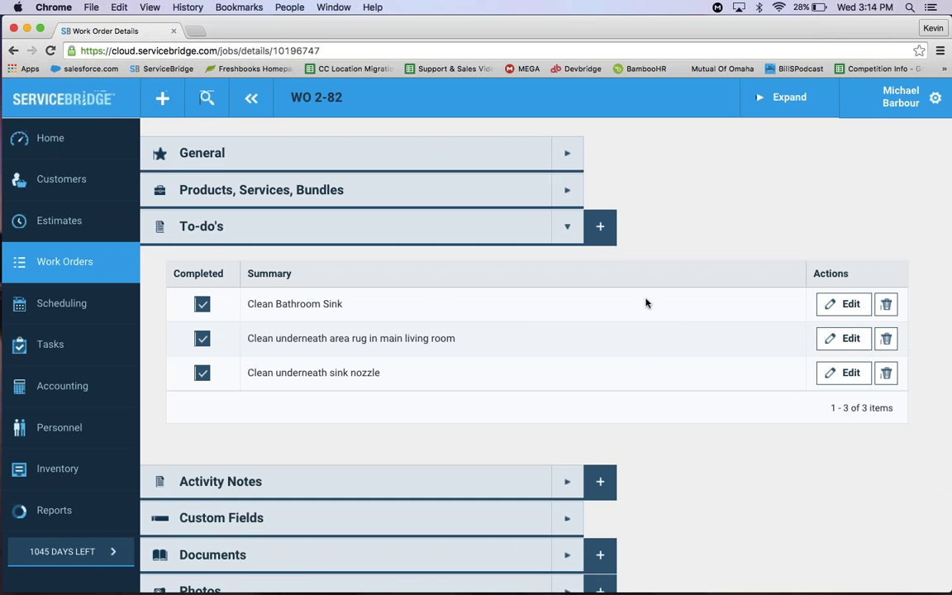
pyautogui.click(843, 304)
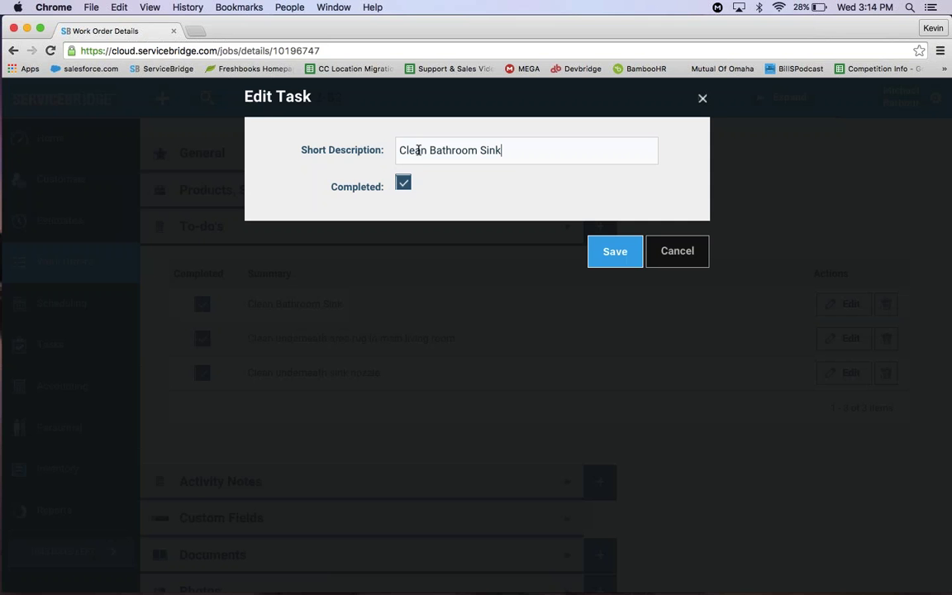
pyautogui.click(602, 252)
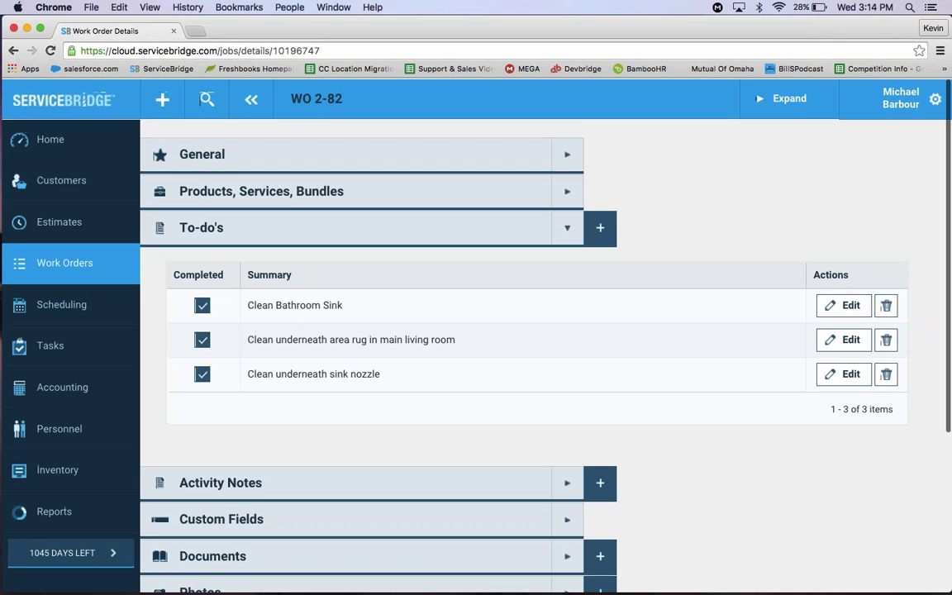
# Check the work order's Photos section for attachments
pyautogui.scroll(-1, 293, 355)
pyautogui.scroll(-5, 537, 355)
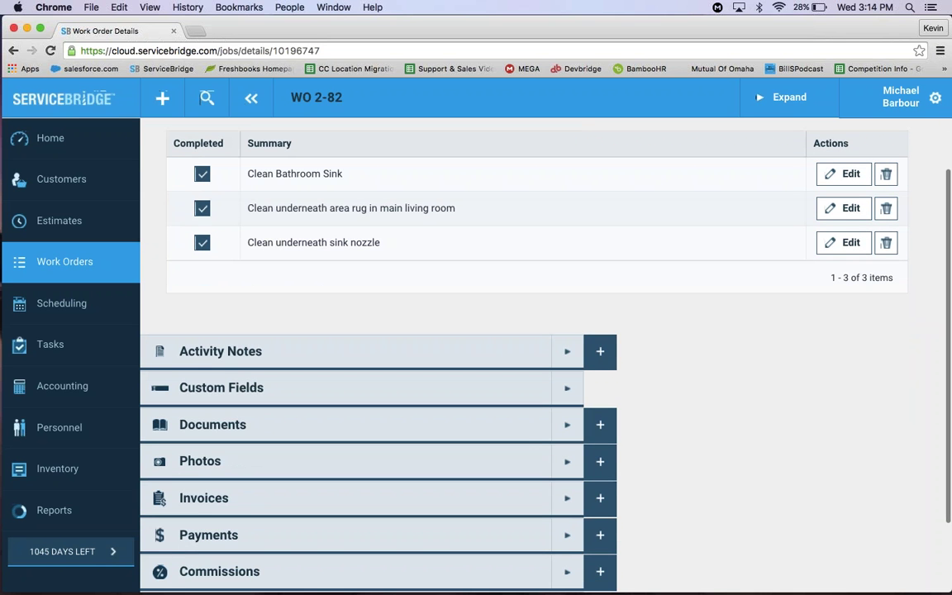
pyautogui.click(566, 462)
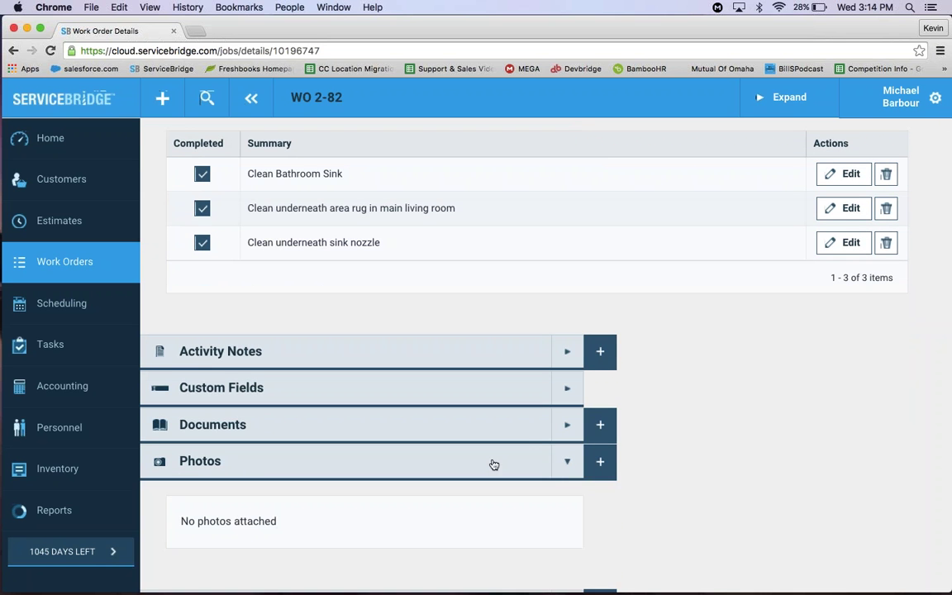
pyautogui.scroll(-2, 443, 413)
pyautogui.scroll(6, 537, 355)
pyautogui.scroll(-3, 537, 355)
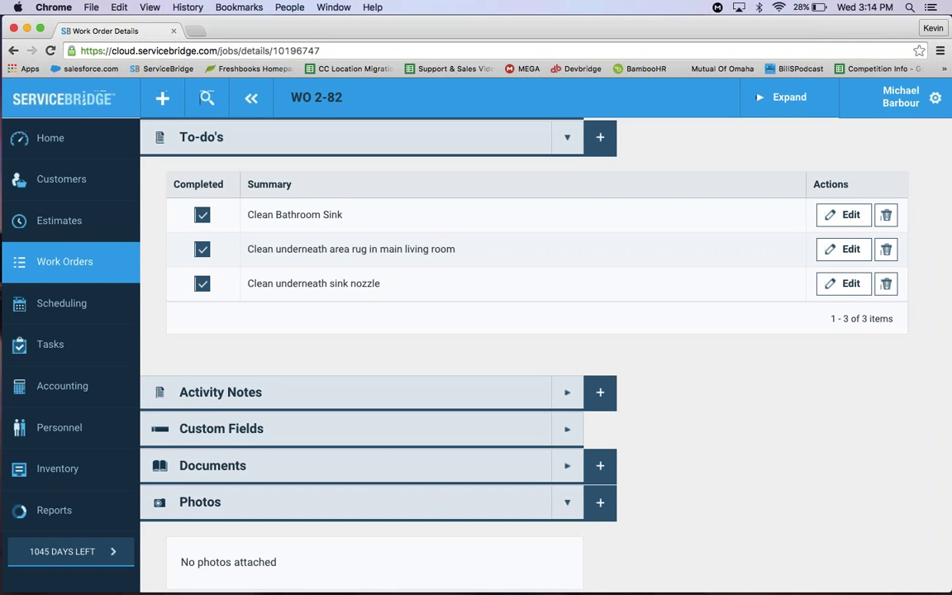
pyautogui.scroll(1, 537, 356)
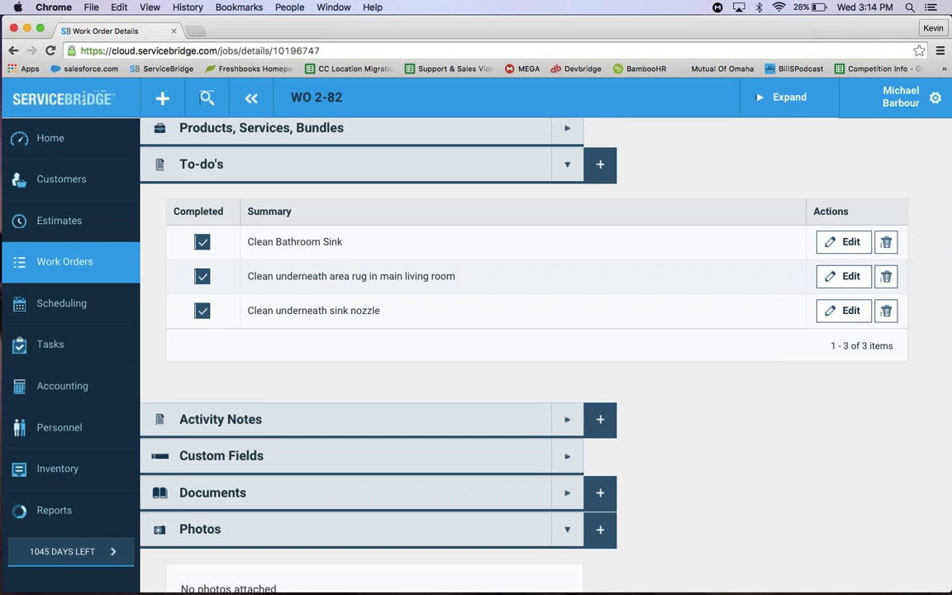
# Review the work order's General details and its Products, Services, Bundles section
pyautogui.scroll(2, 496, 330)
pyautogui.click(559, 157)
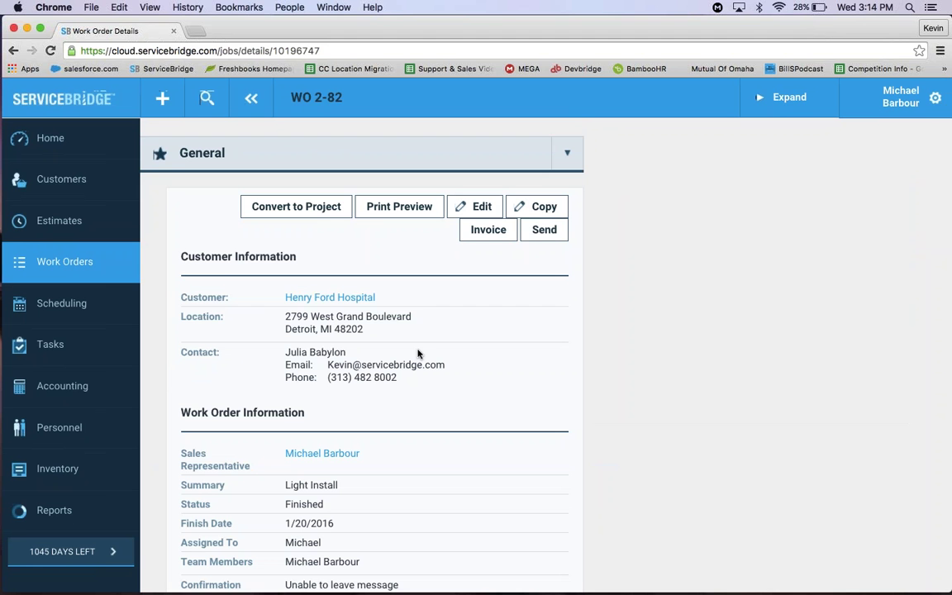
pyautogui.scroll(-5, 416, 435)
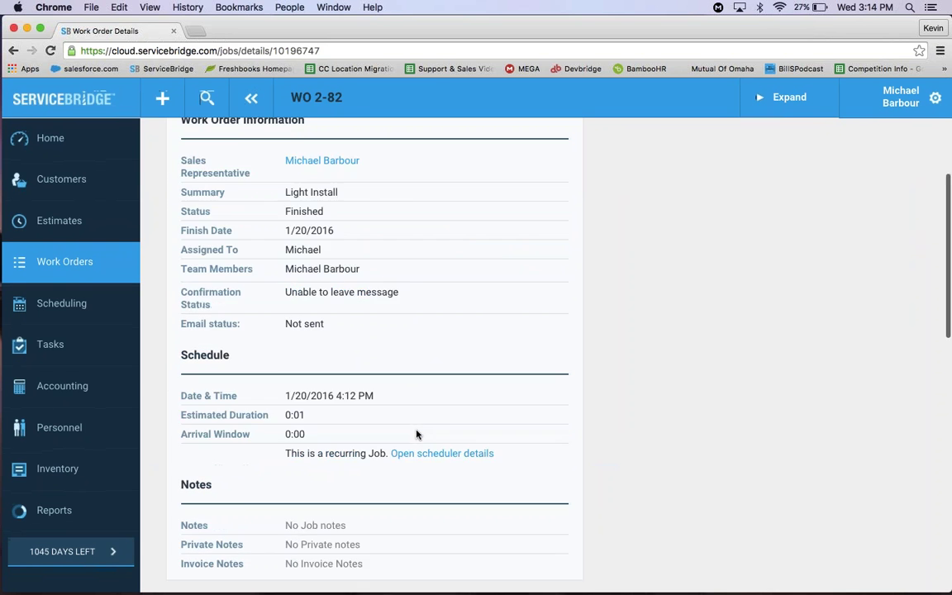
pyautogui.scroll(-7, 417, 434)
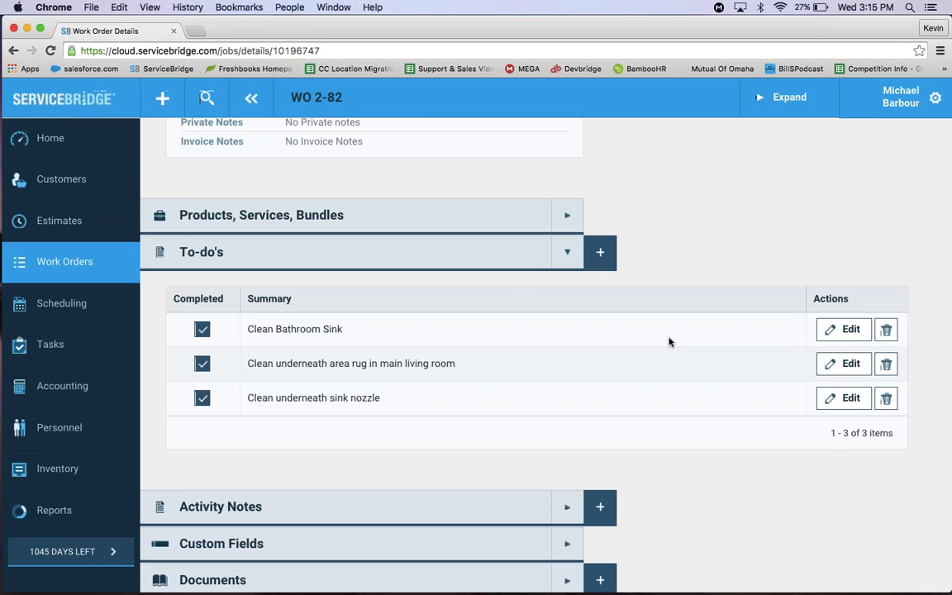
pyautogui.click(559, 220)
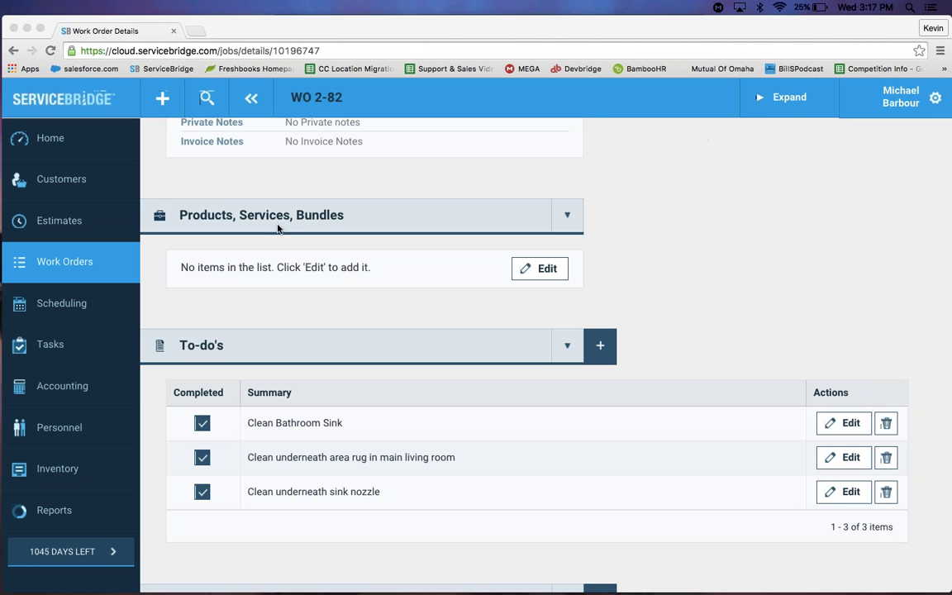
# View the Dispatch board, then open the Personnel page at its Teams list
pyautogui.click(59, 304)
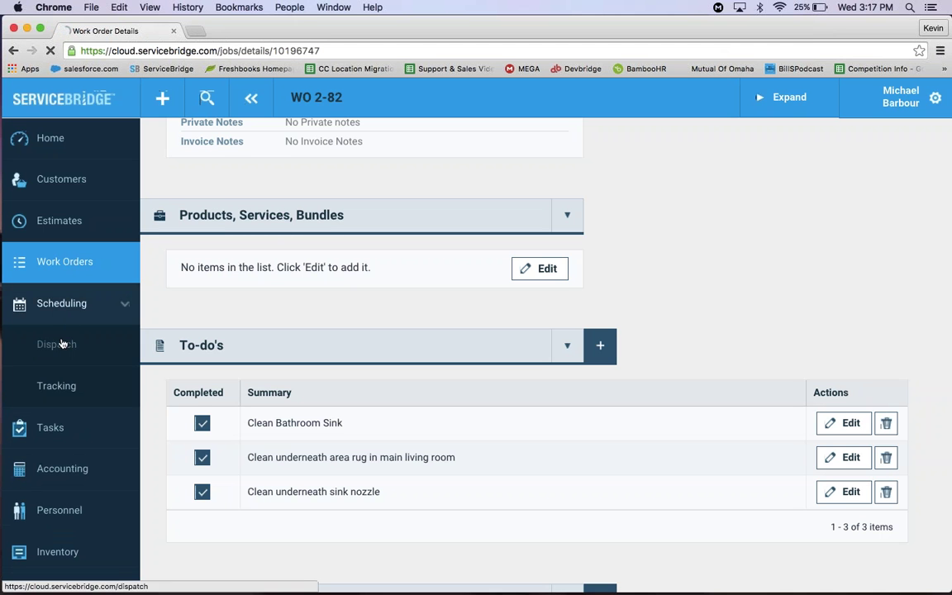
pyautogui.click(63, 283)
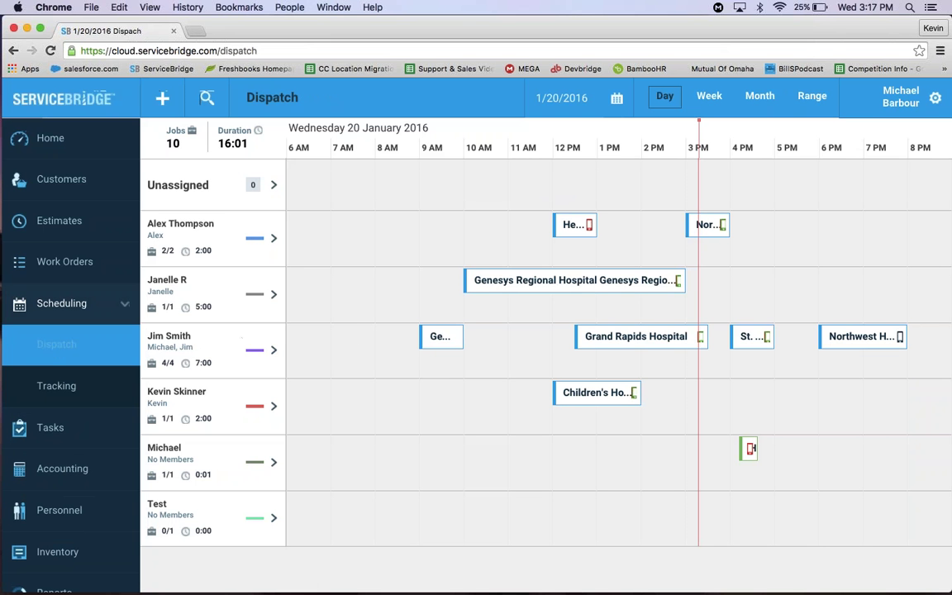
pyautogui.scroll(-2, 62, 529)
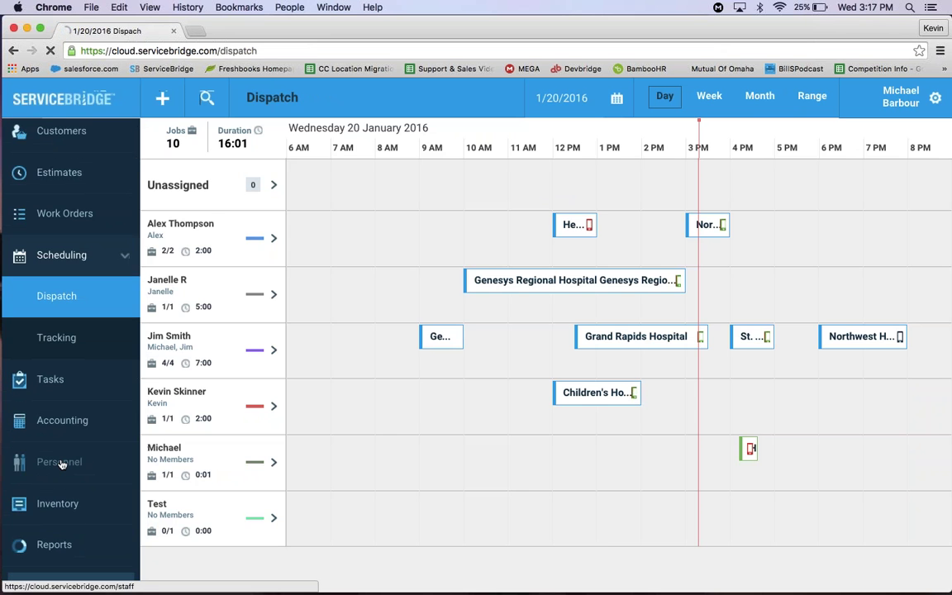
pyautogui.click(64, 461)
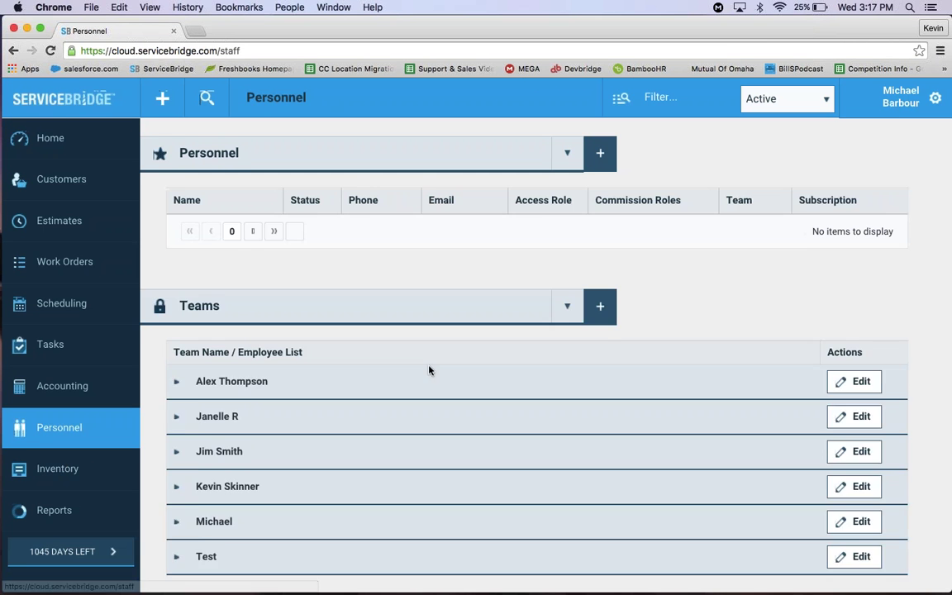
pyautogui.scroll(-5, 473, 356)
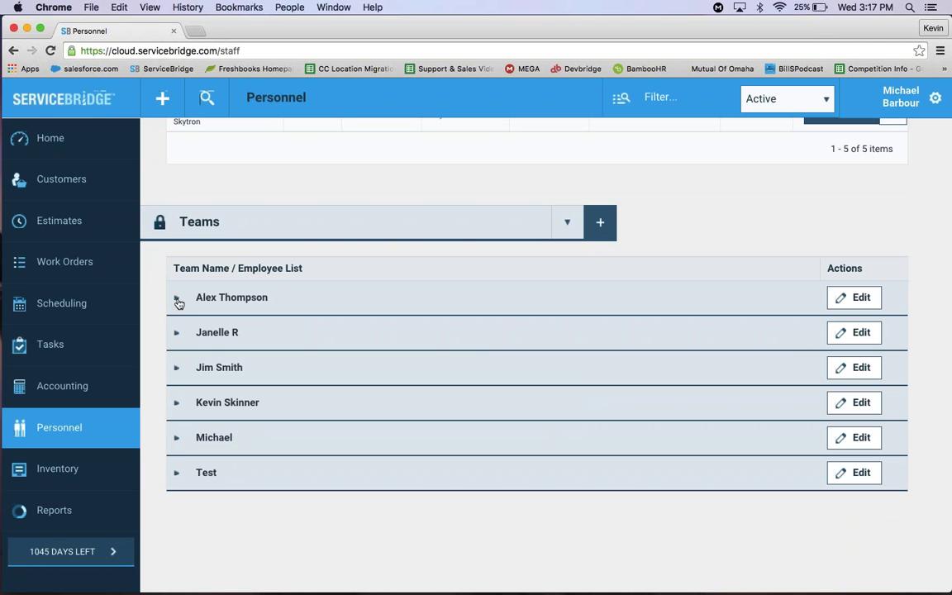
# Create a team named after the first two listed employees' first names and assign both of them as members
pyautogui.click(606, 224)
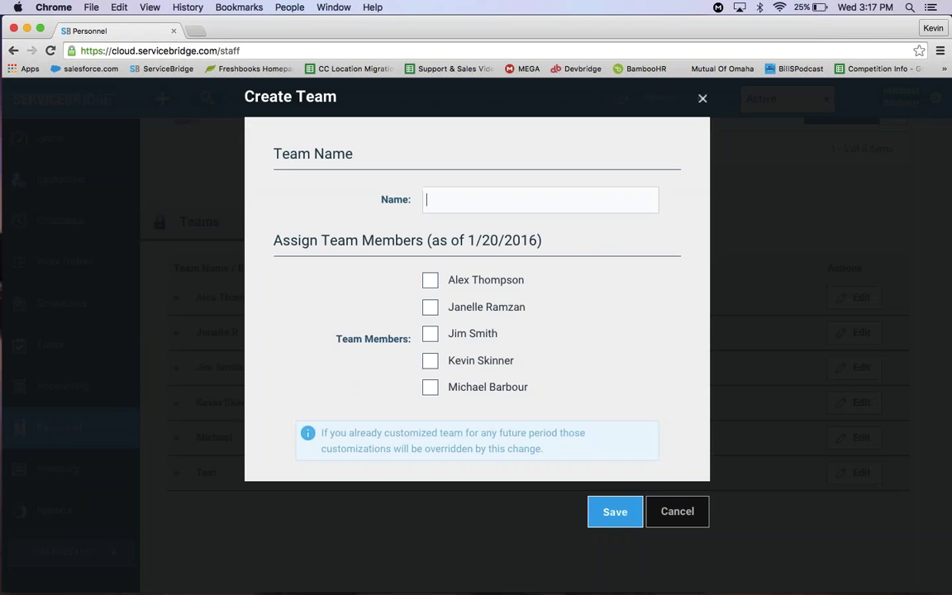
pyautogui.click(702, 98)
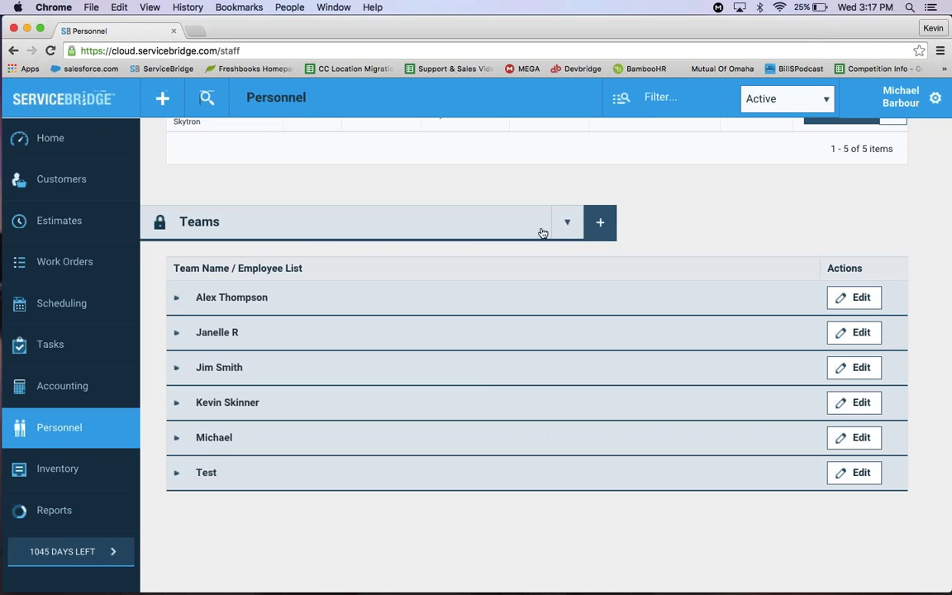
pyautogui.click(603, 222)
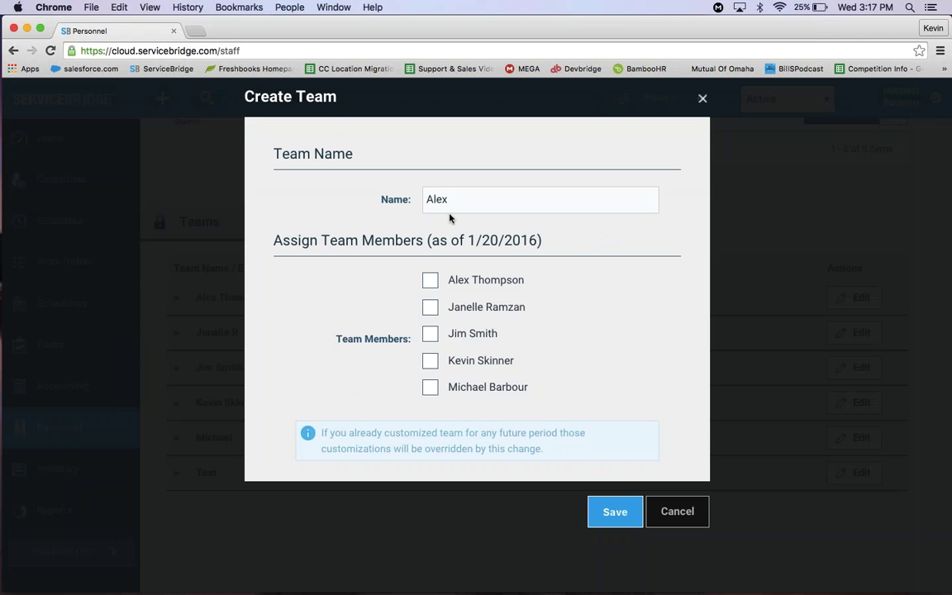
pyautogui.write('Alex & Janelle')
pyautogui.click(429, 281)
pyautogui.click(429, 306)
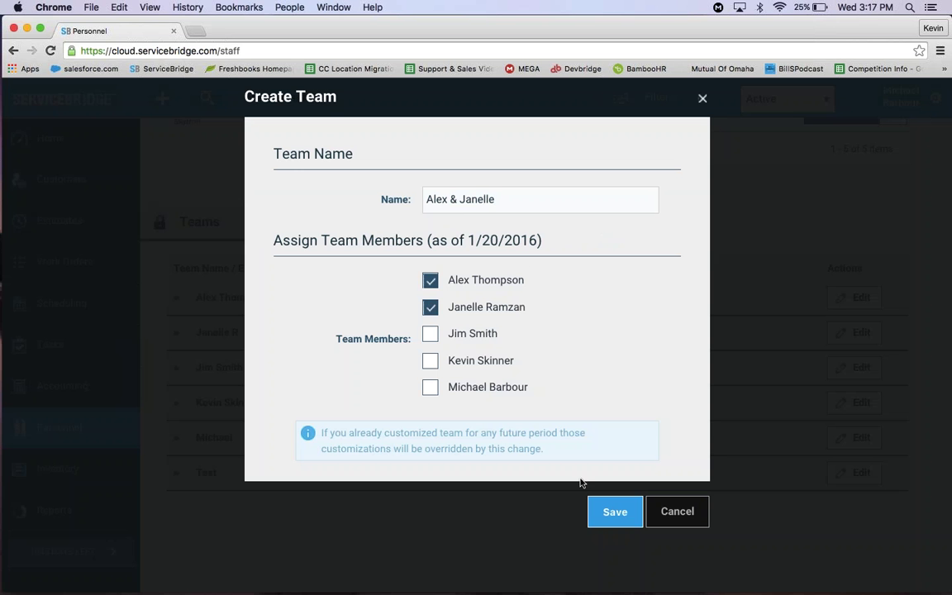
pyautogui.click(615, 511)
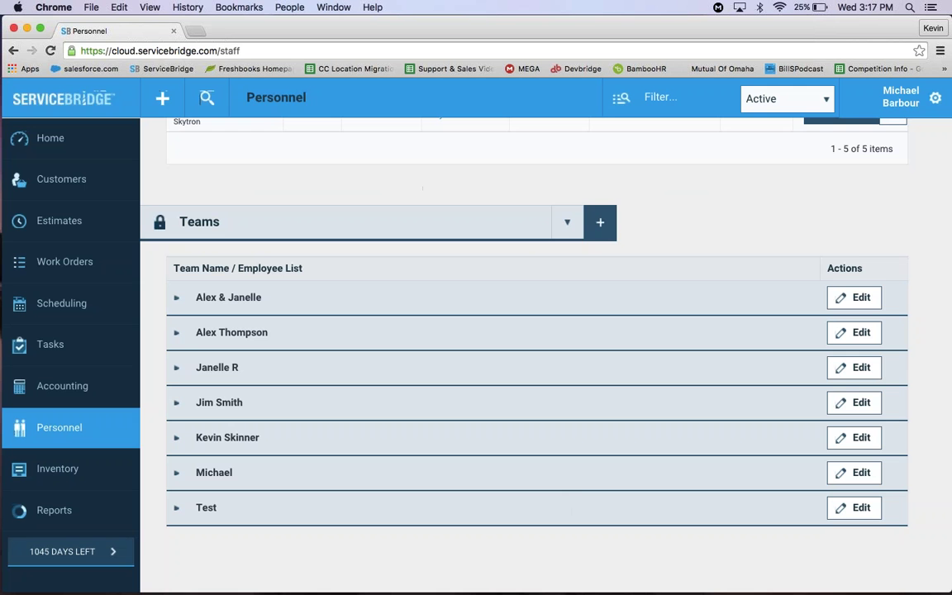
# Expand the new two-person team and both members' individual teams to check who belongs to each
pyautogui.click(176, 298)
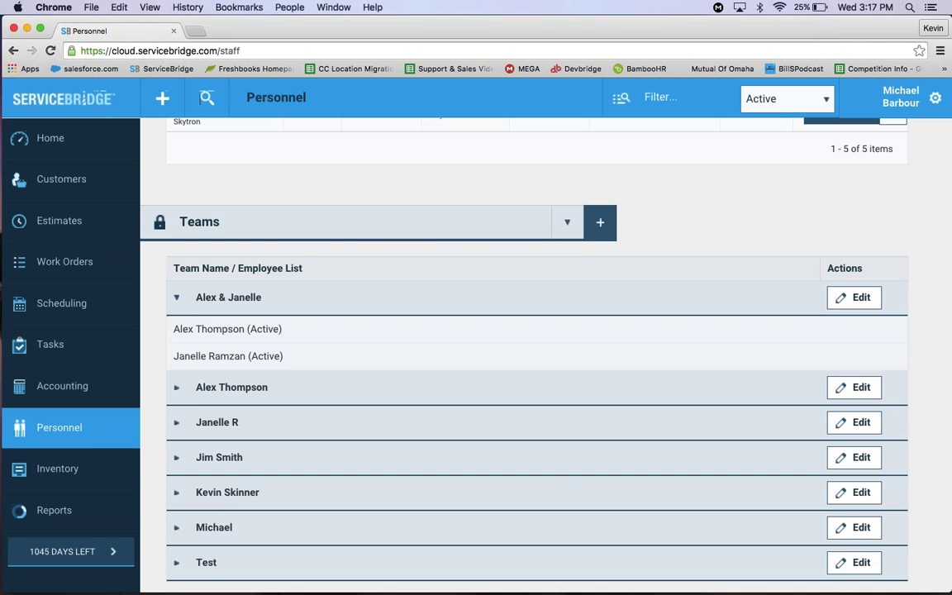
pyautogui.click(178, 388)
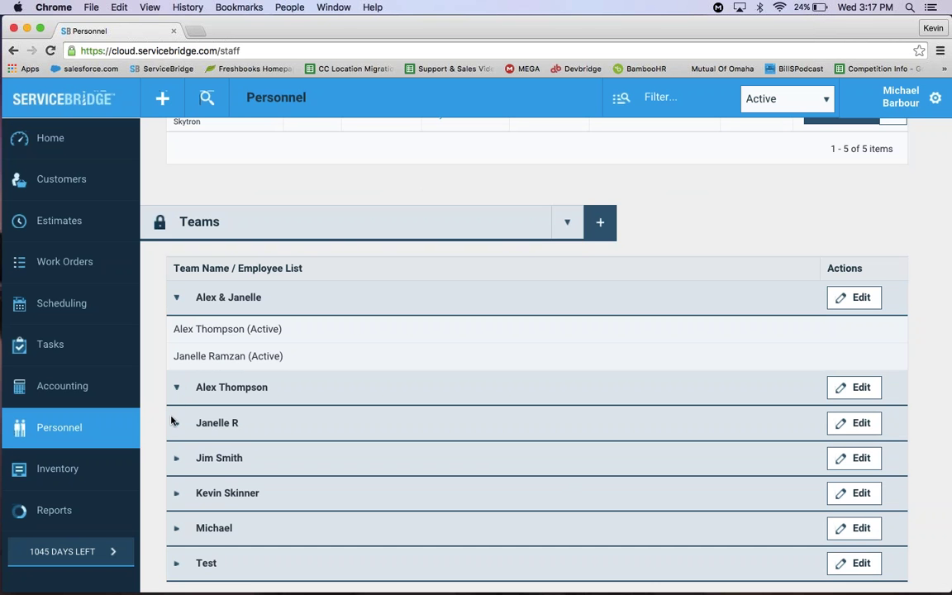
pyautogui.click(177, 425)
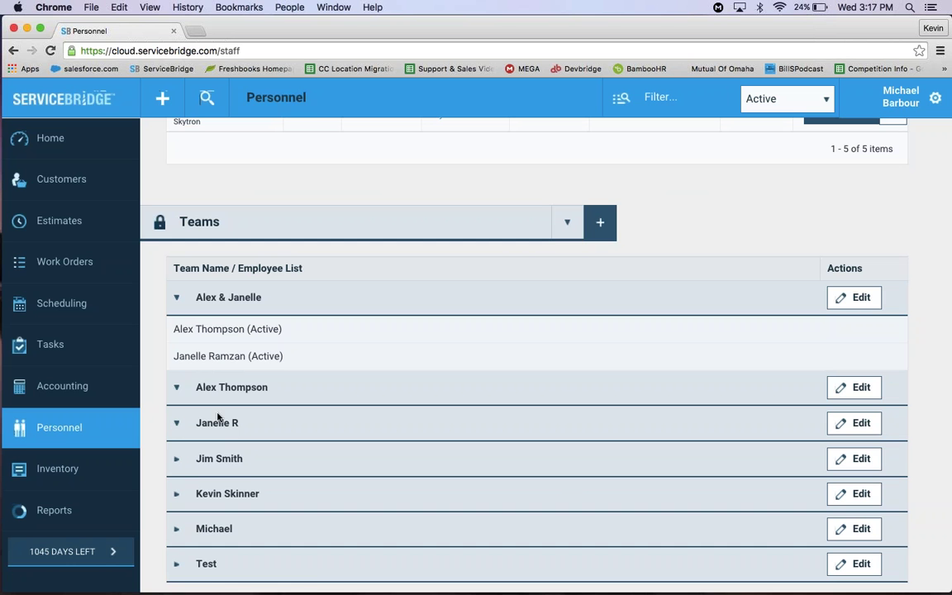
# Open the Dispatch board and show the schedule for 1/22/2016
pyautogui.click(70, 307)
pyautogui.click(57, 343)
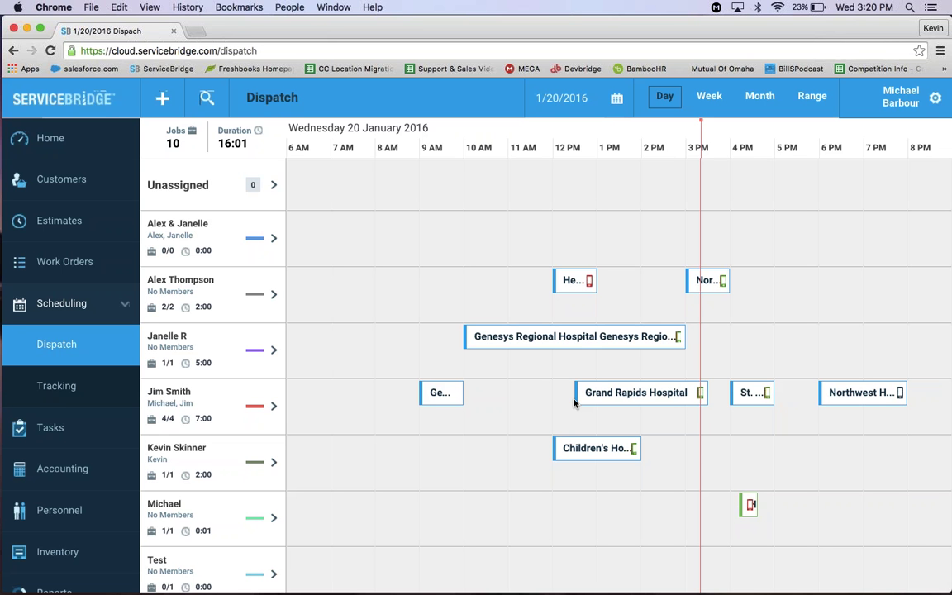
pyautogui.click(617, 102)
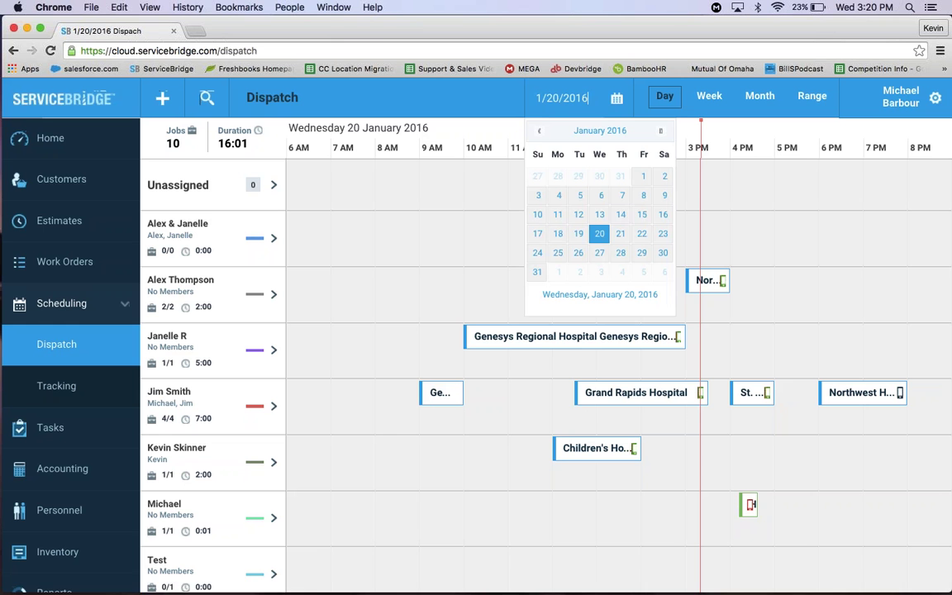
pyautogui.click(641, 235)
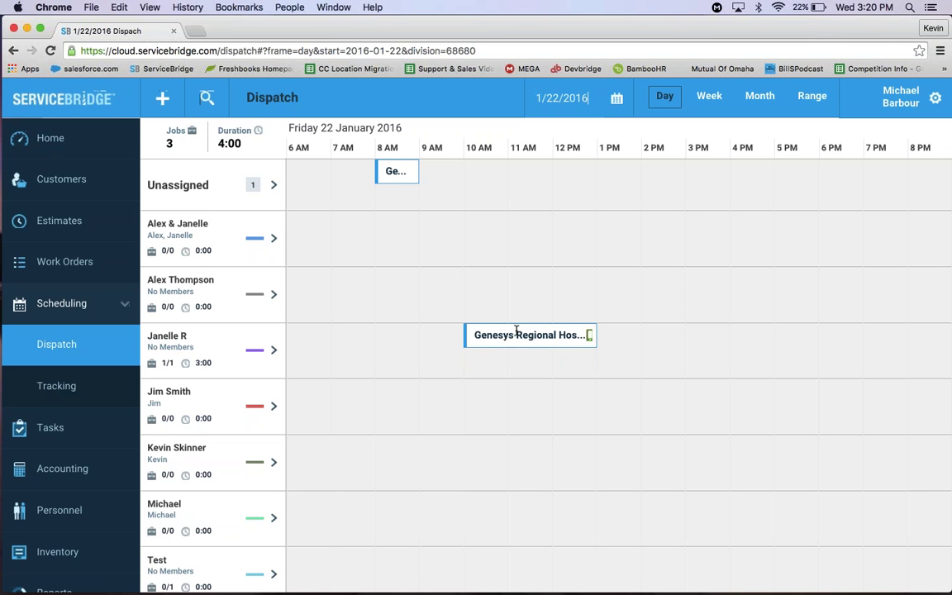
# Append "- Client wants a appt earlier if possible." to the summary of the 10:00 AM Genesys Regional Hospital job
pyautogui.click(516, 334)
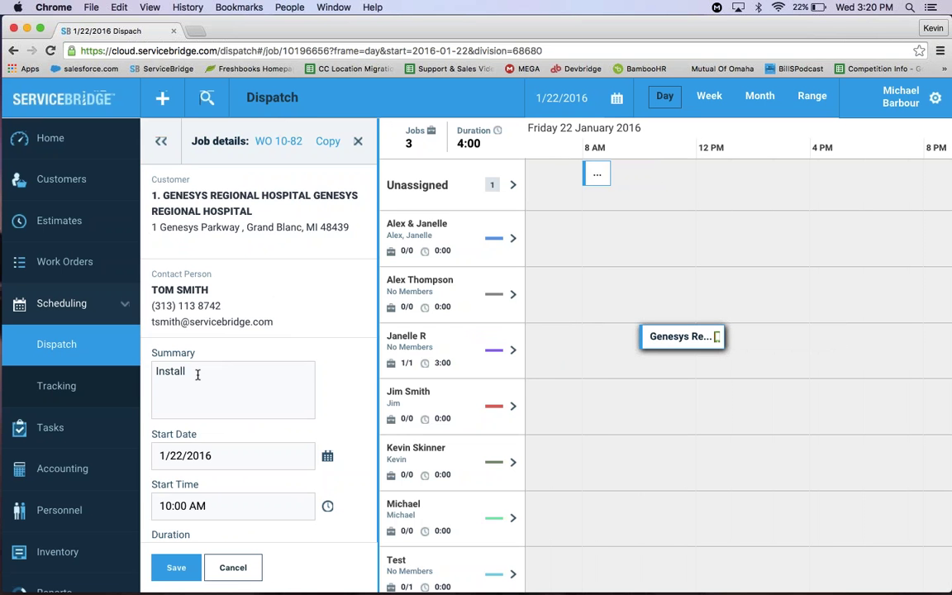
pyautogui.click(198, 374)
pyautogui.write('- Client wan')
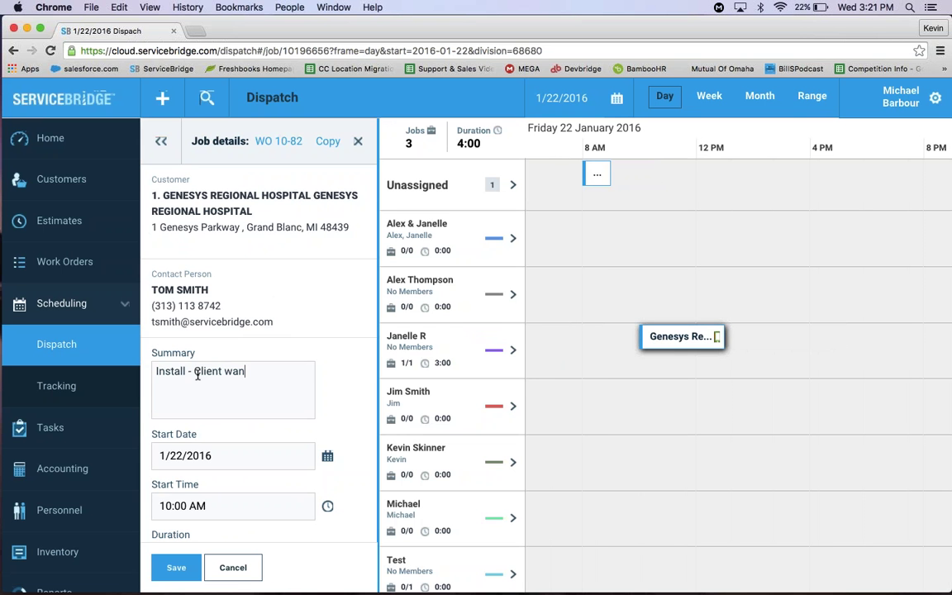
pyautogui.write('ts a appt earlier if possible.')
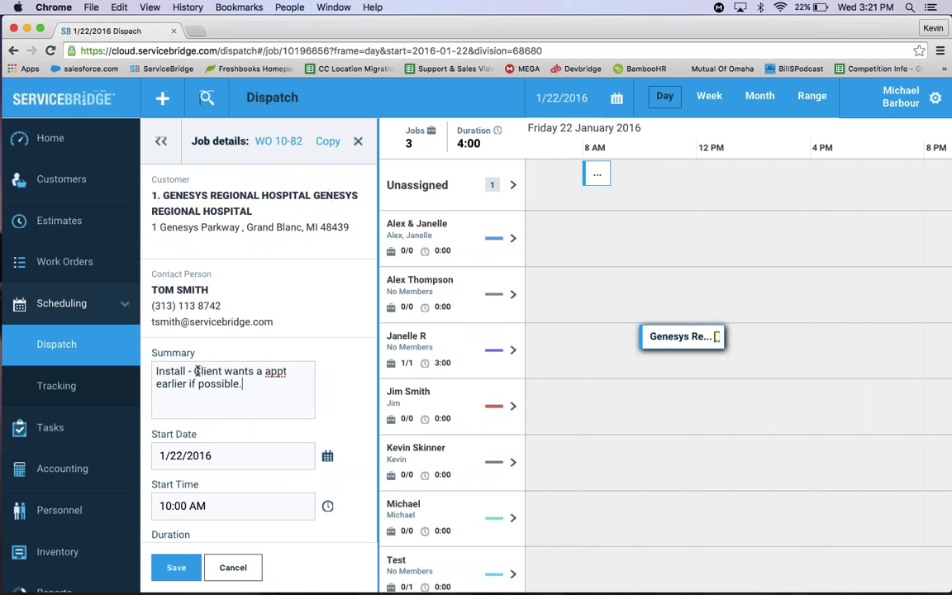
# Remove the added client note from the job summary, leaving "Install", and close the job details without saving
pyautogui.moveTo(193, 371); pyautogui.dragTo(241, 383)
pyautogui.press('BackSpace')
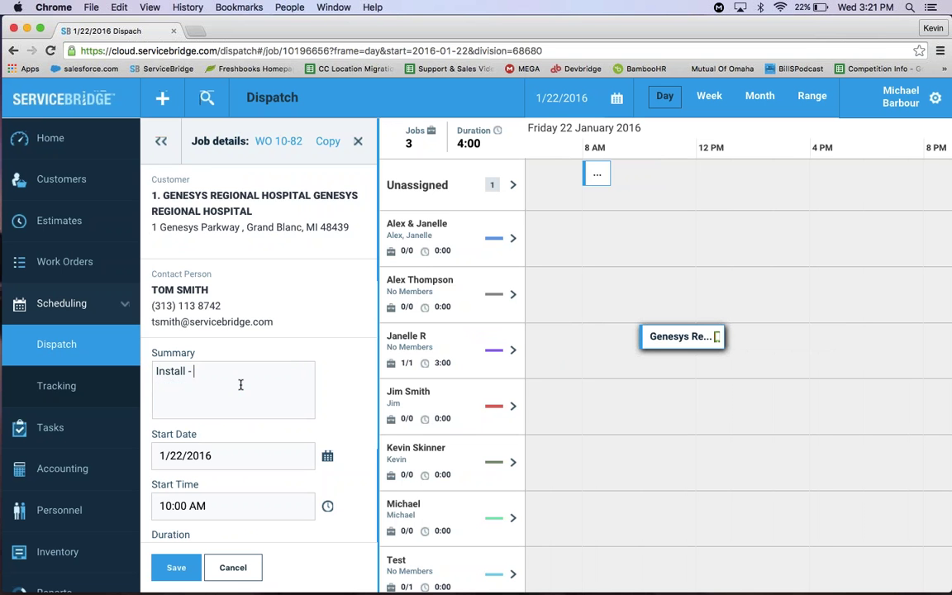
pyautogui.press('BackSpace')
pyautogui.press('BackSpace')
pyautogui.click(358, 140)
# Set the confirmation status of the 10:00 AM Genesys Regional Hospital job to Sent Email and save it
pyautogui.click(577, 336)
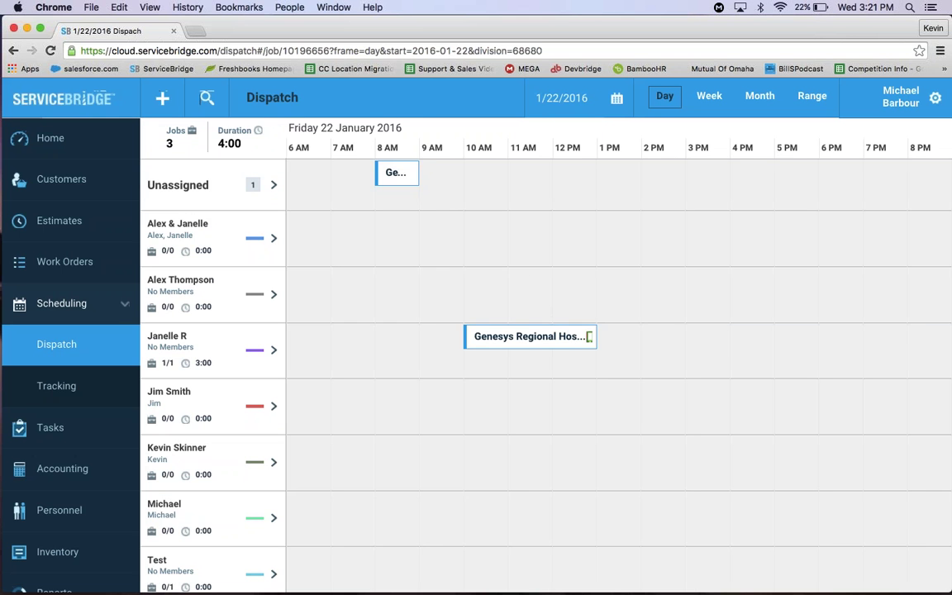
pyautogui.scroll(-5, 350, 379)
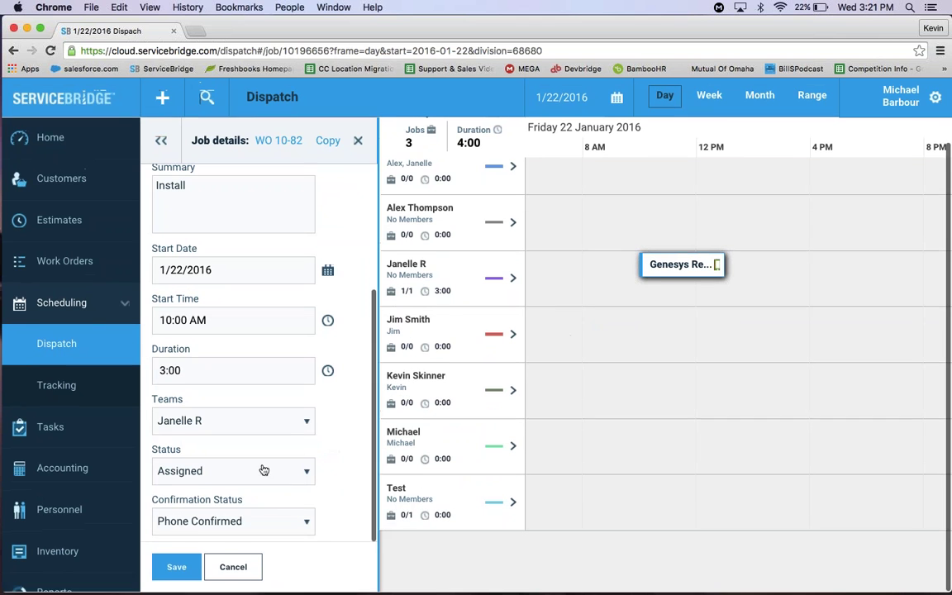
pyautogui.click(240, 522)
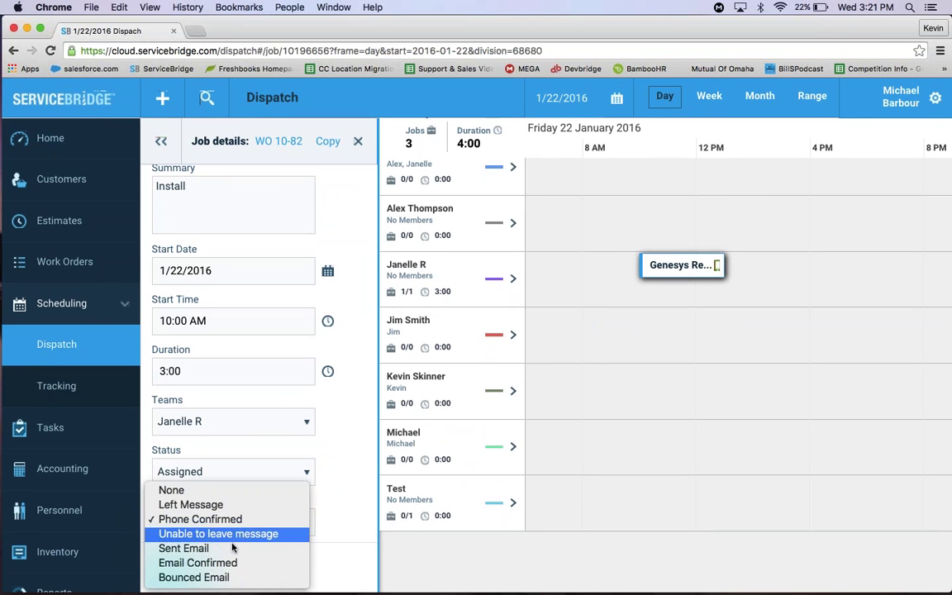
pyautogui.click(228, 549)
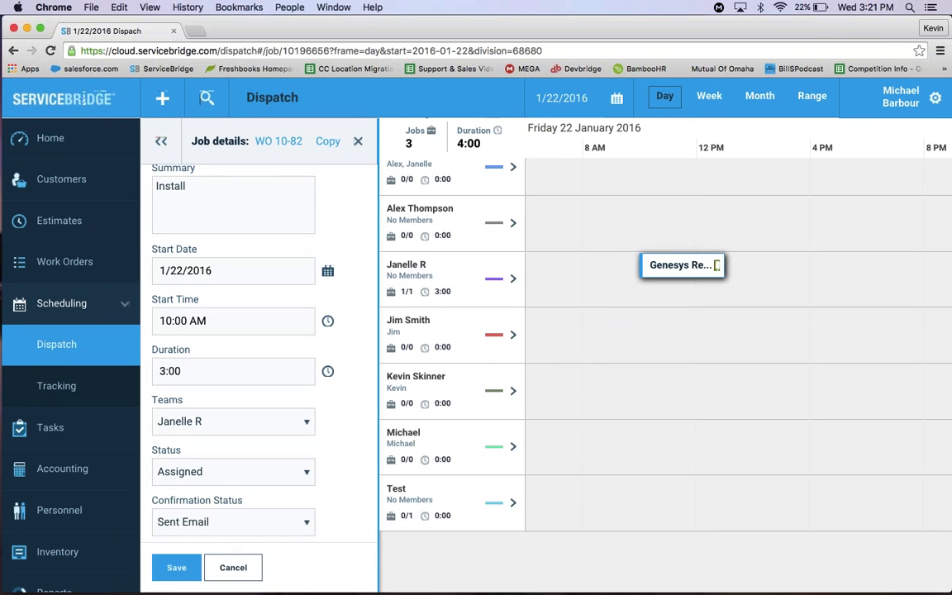
pyautogui.click(176, 567)
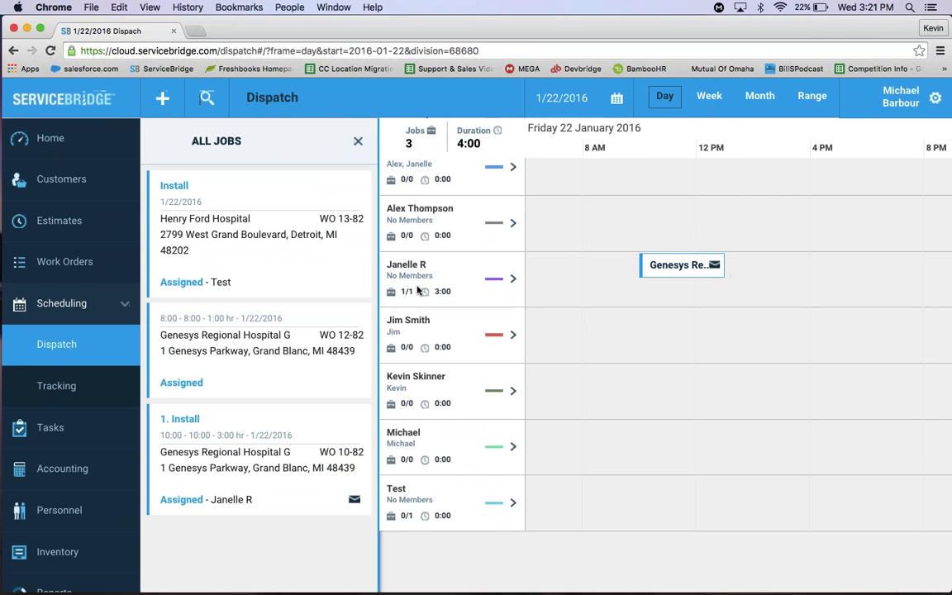
# Change the 10:00 AM Genesys Regional Hospital job's confirmation status to Bounced Email, save it, and close the jobs list
pyautogui.click(676, 262)
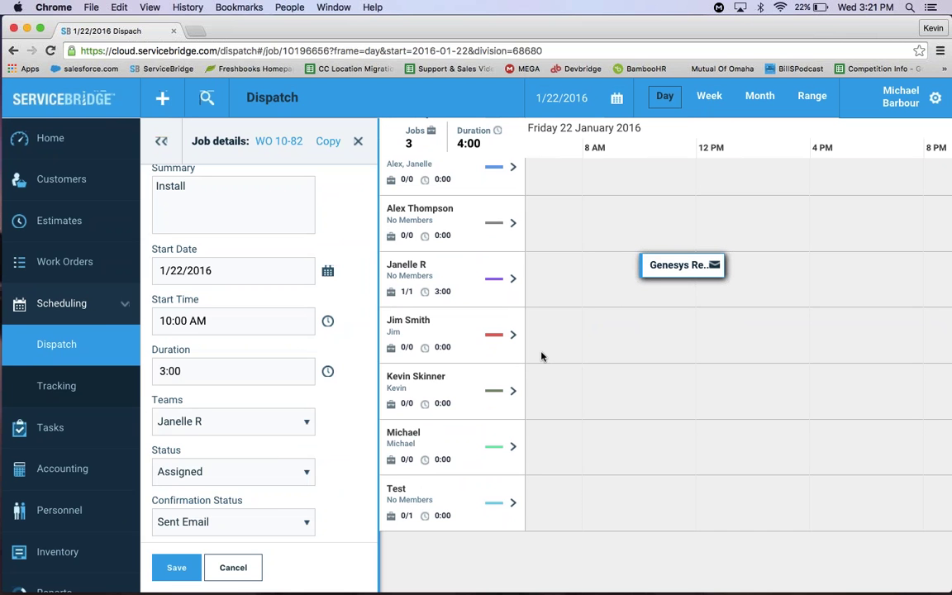
pyautogui.click(308, 524)
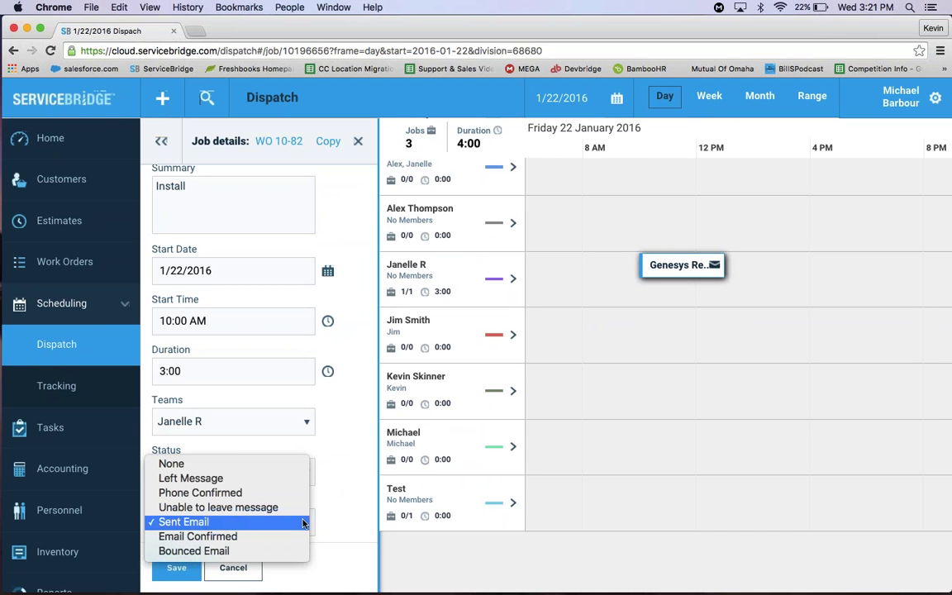
pyautogui.click(212, 550)
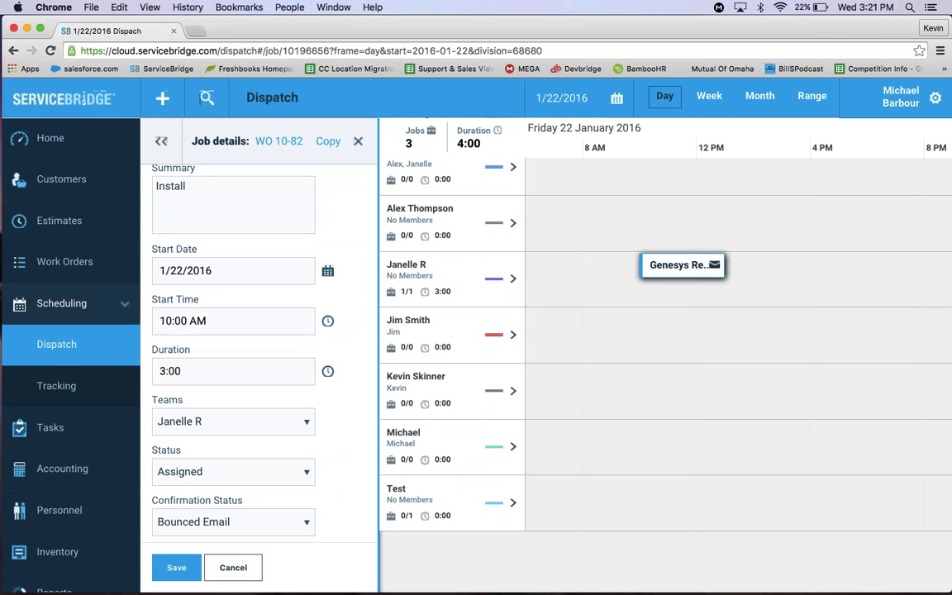
pyautogui.click(183, 566)
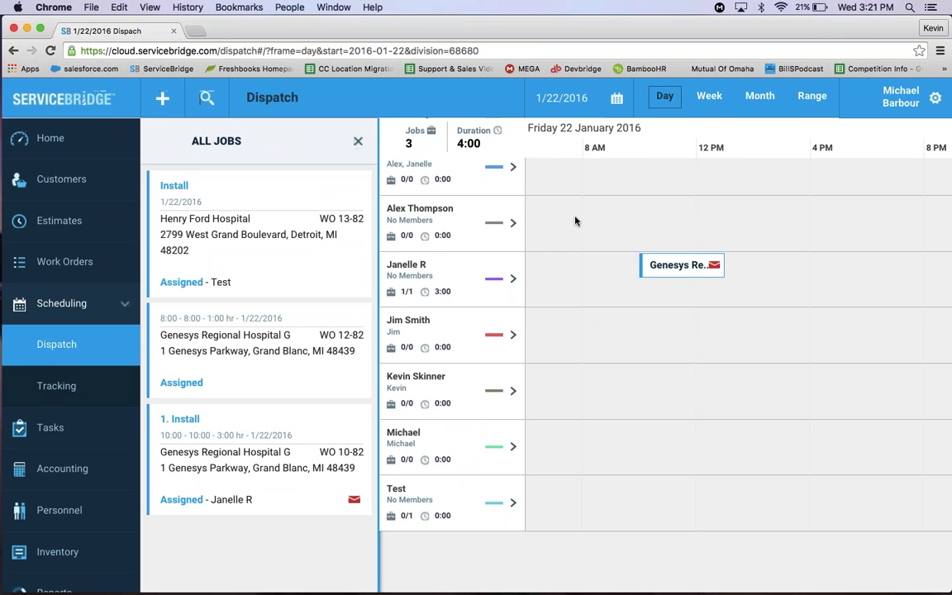
pyautogui.click(357, 140)
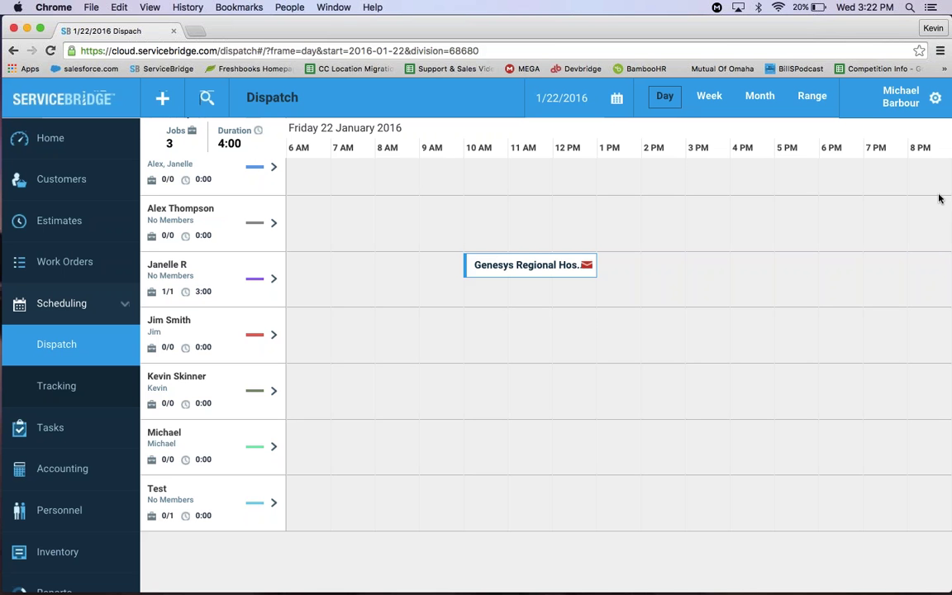
pyautogui.press('super+Tab')
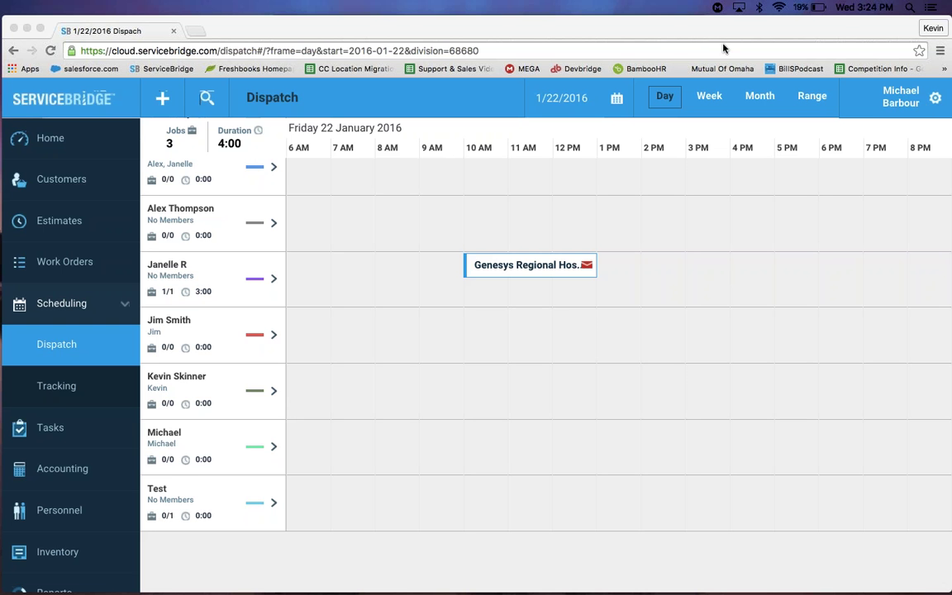
pyautogui.moveTo(217, 25)
pyautogui.moveTo(370, 4)
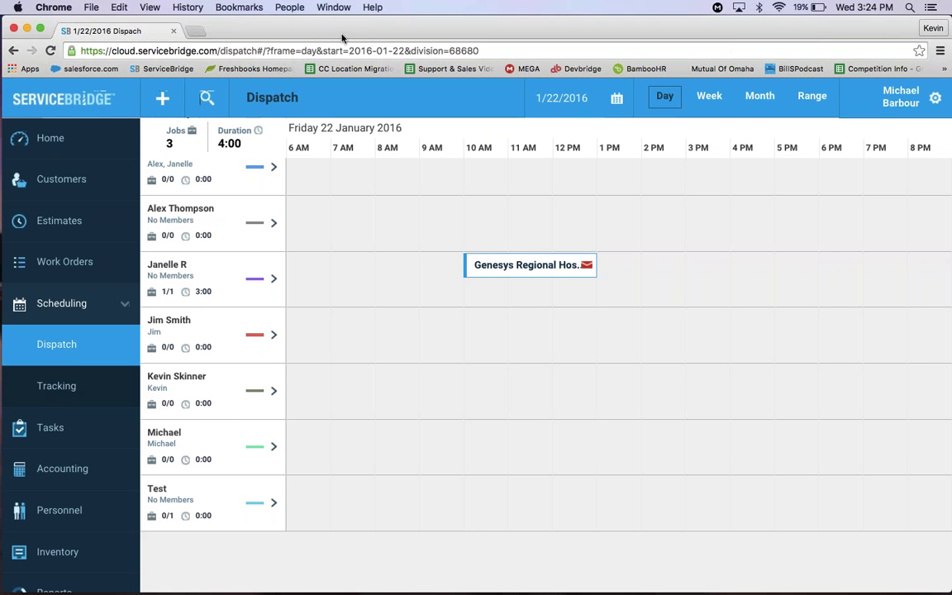